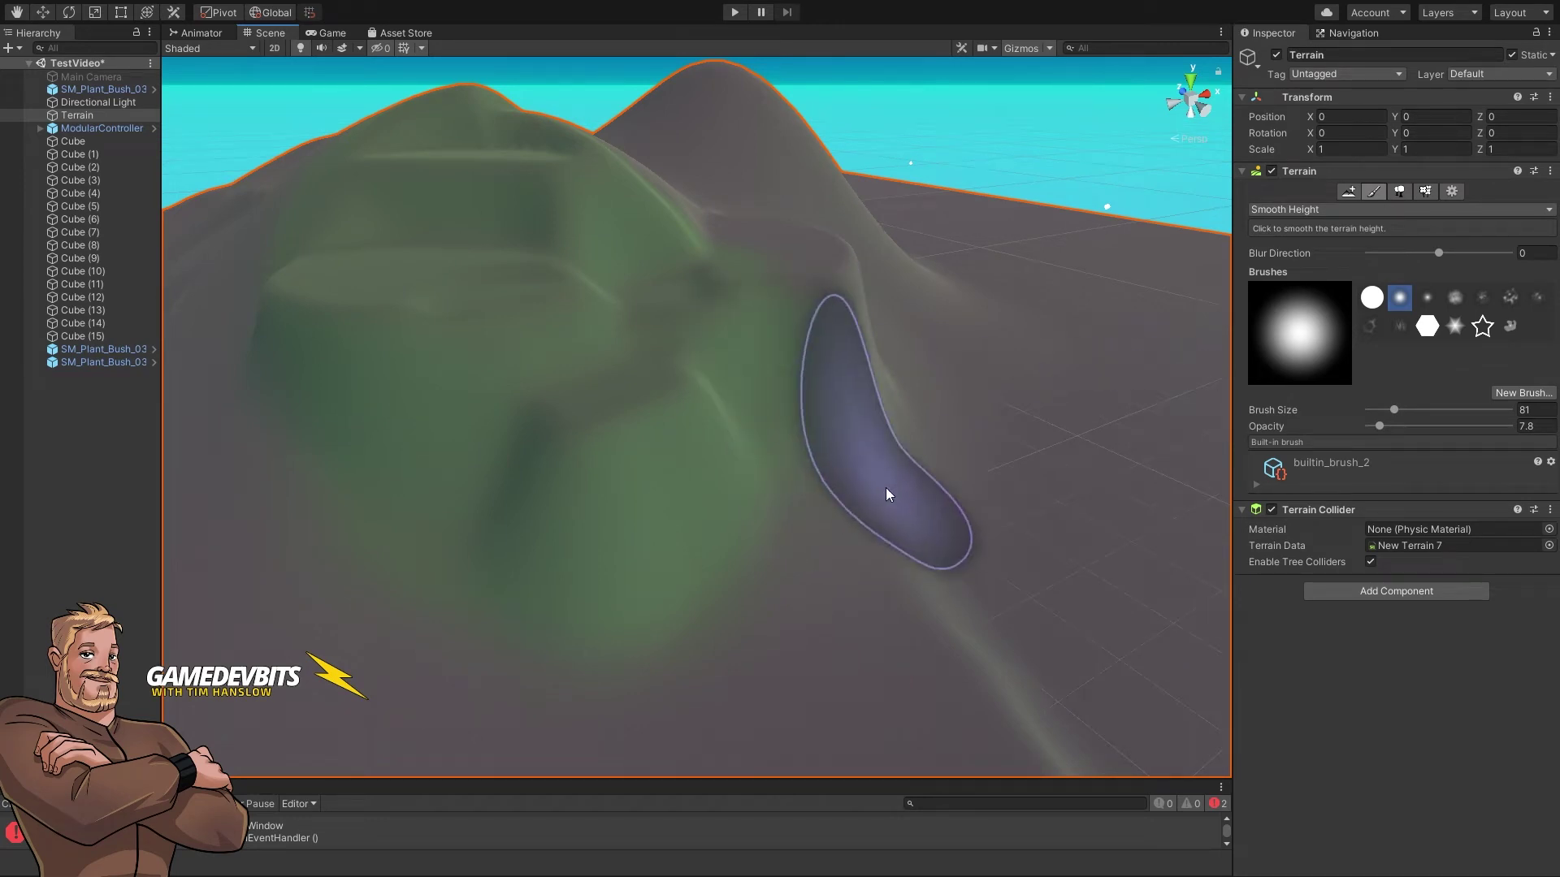
# Step: Orbit out over the hills and switch the terrain tool to Paint Trees
pyautogui.keyDown('alt'); pyautogui.moveTo(888, 494); pyautogui.dragTo(769, 386); pyautogui.keyUp('alt')
pyautogui.scroll(10, 769, 387)
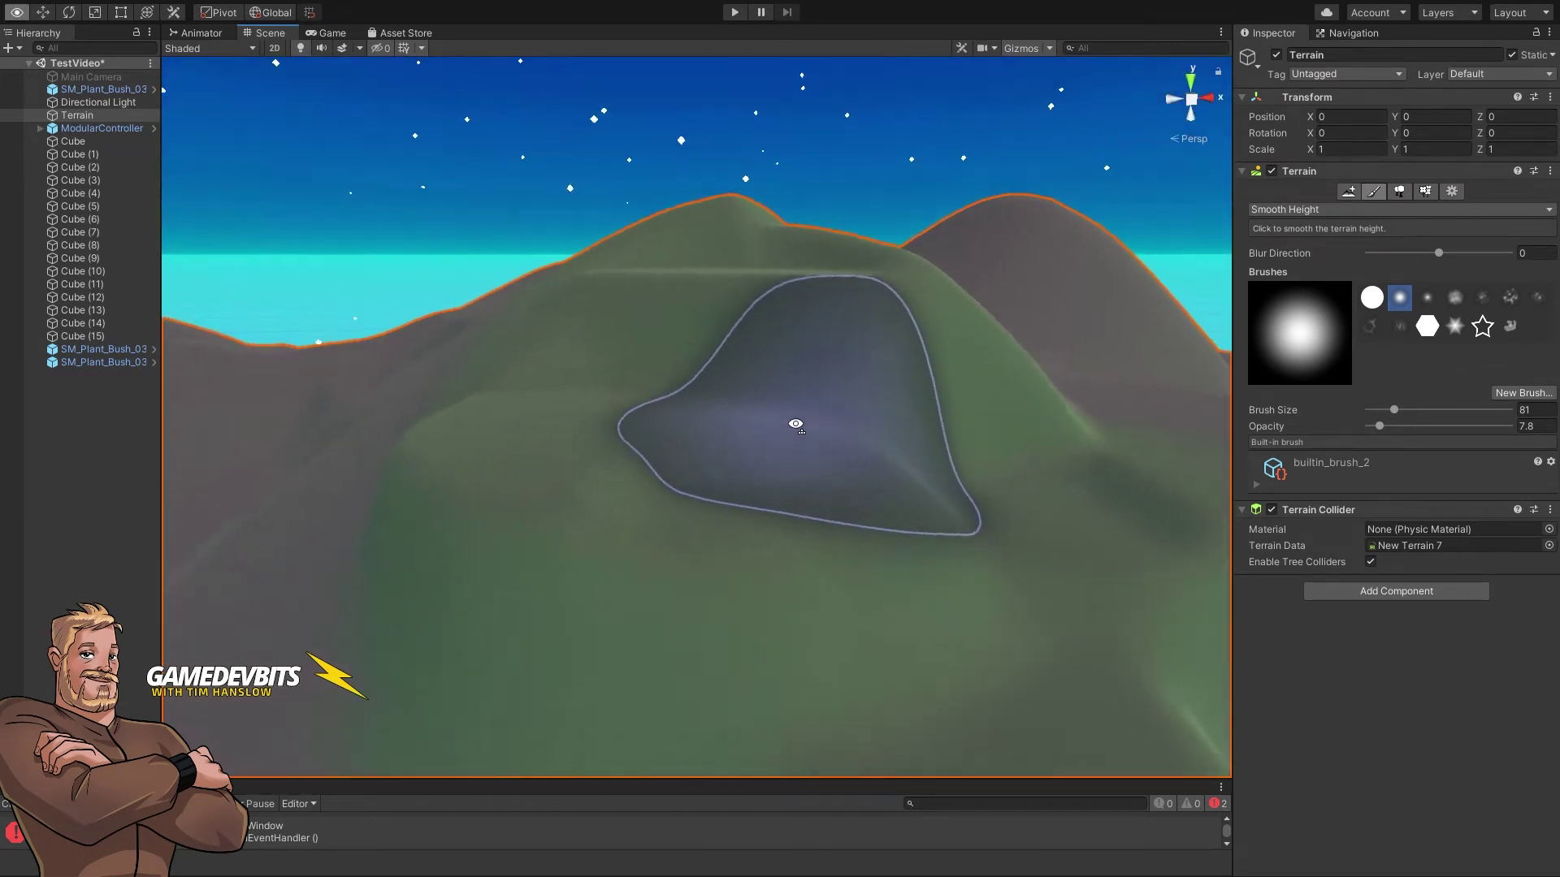
pyautogui.scroll(-6, 795, 424)
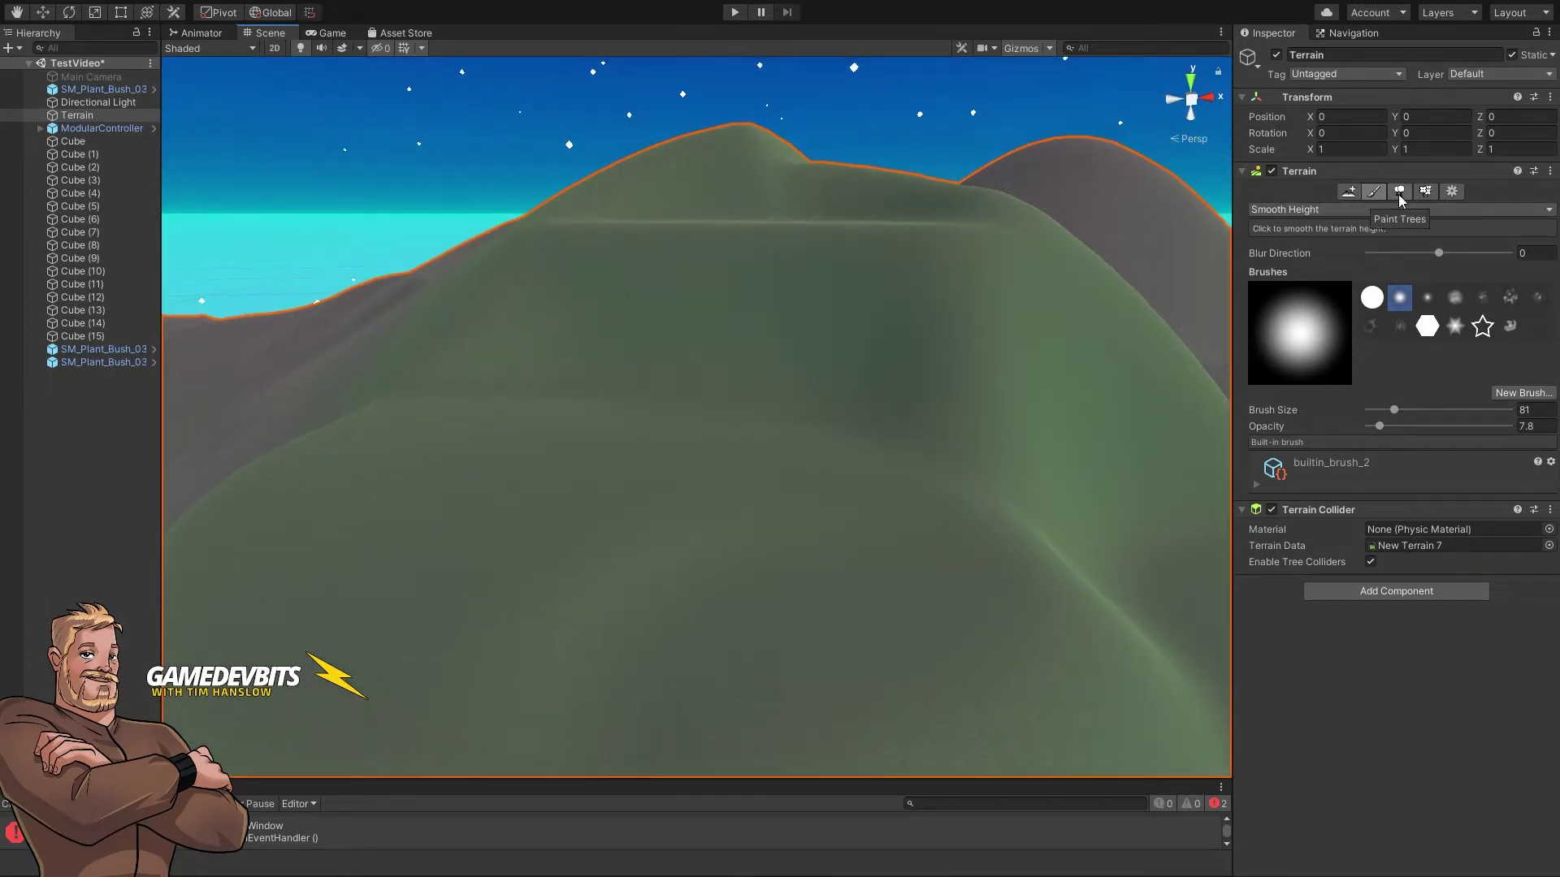
pyautogui.click(1398, 193)
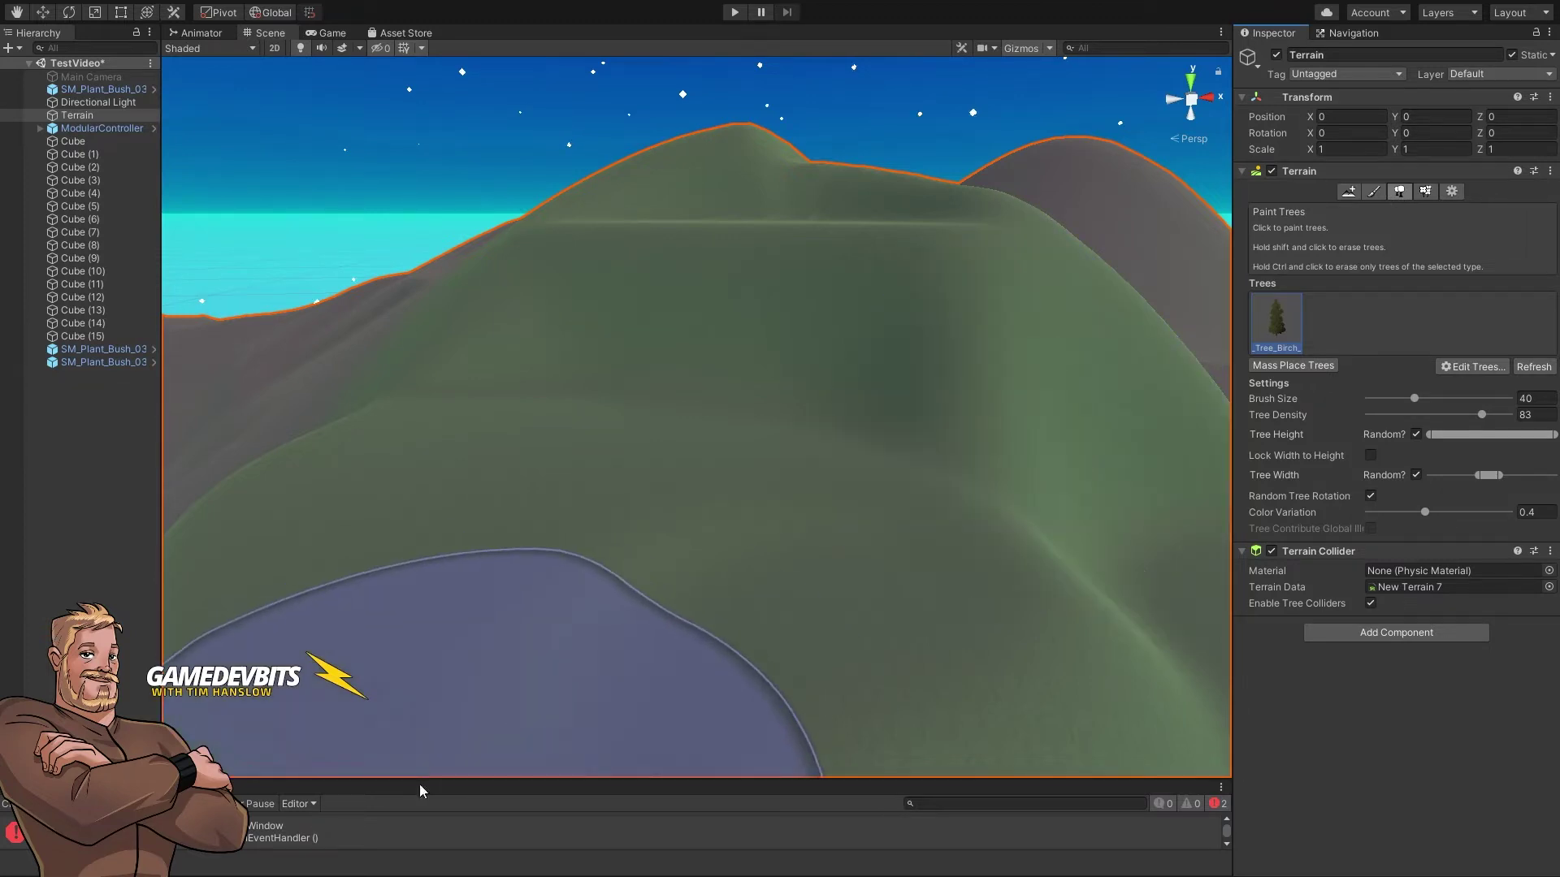
# Step: Enlarge the Project panel and browse to Assets/PolygonNature/Prefabs/Trees
pyautogui.moveTo(420, 783); pyautogui.dragTo(414, 484)
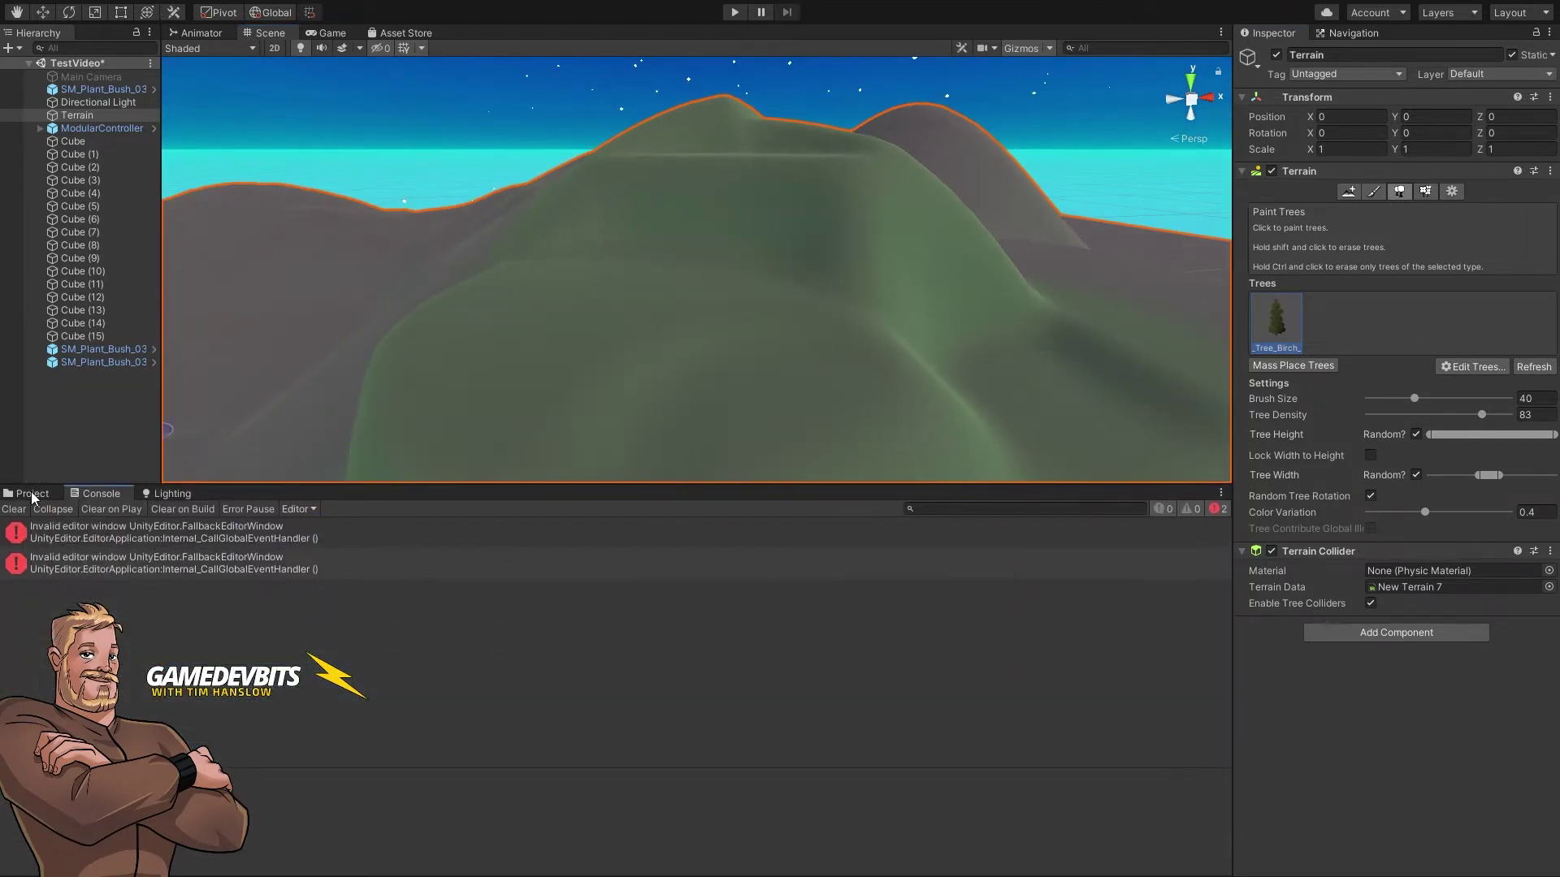
pyautogui.click(33, 494)
pyautogui.scroll(3, 114, 617)
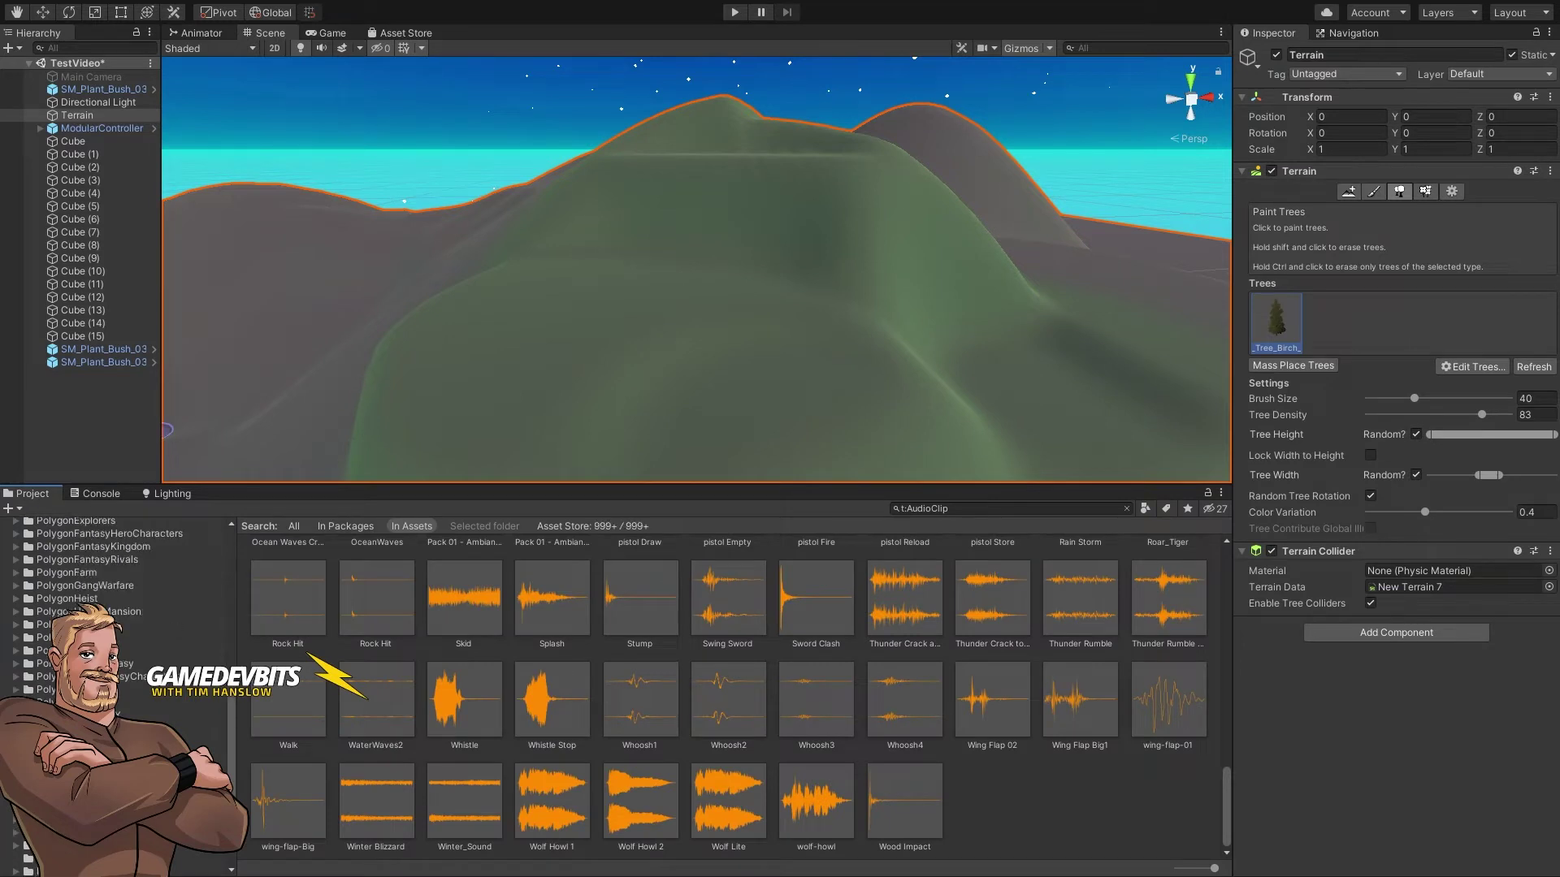
pyautogui.click(187, 689)
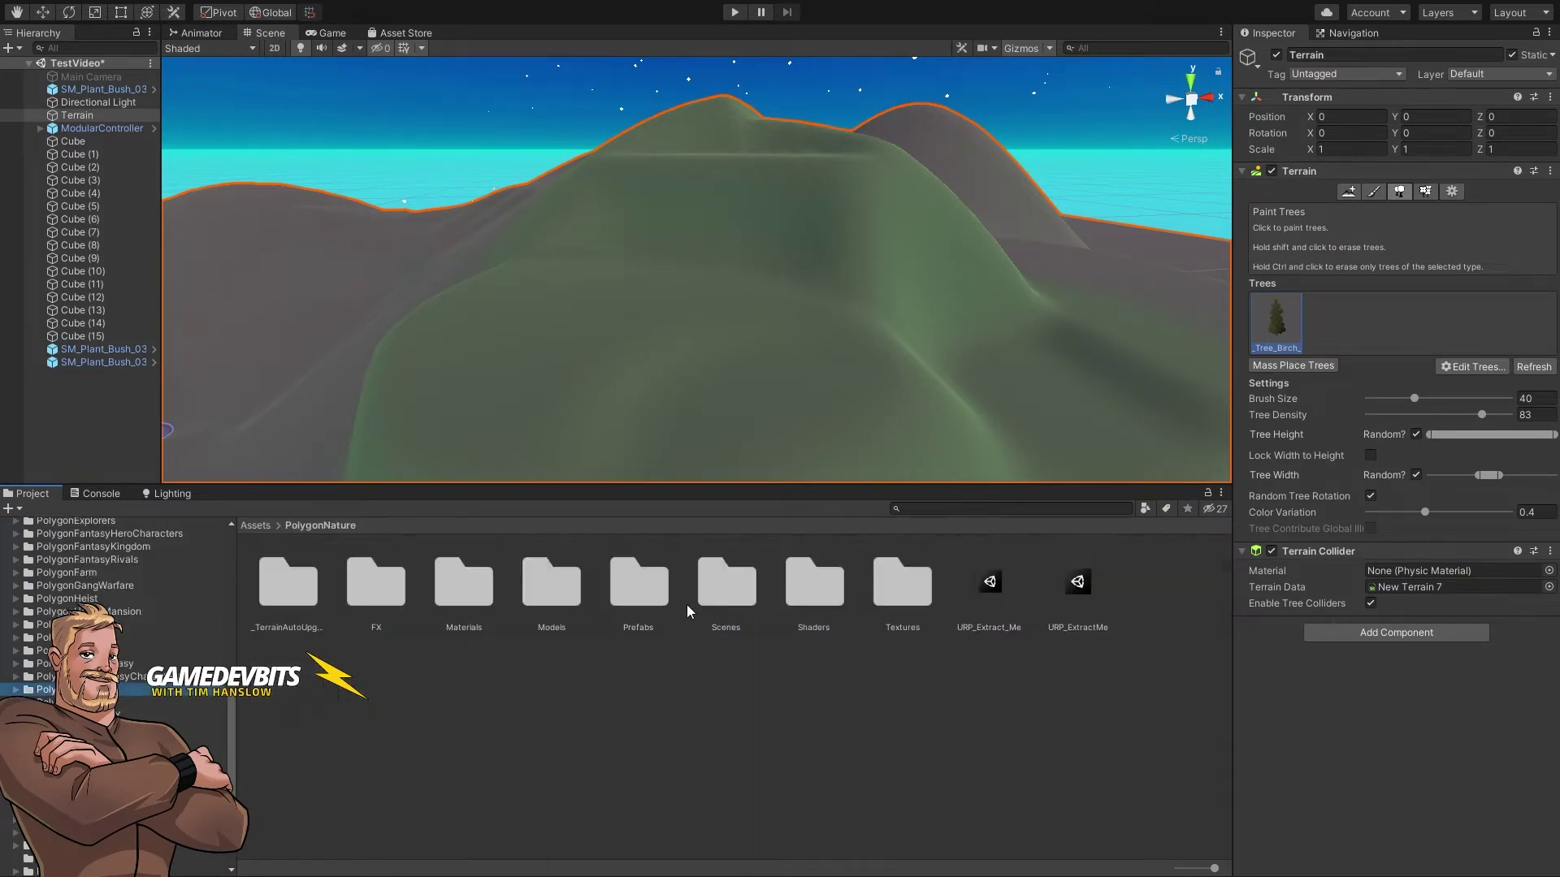
pyautogui.doubleClick(637, 589)
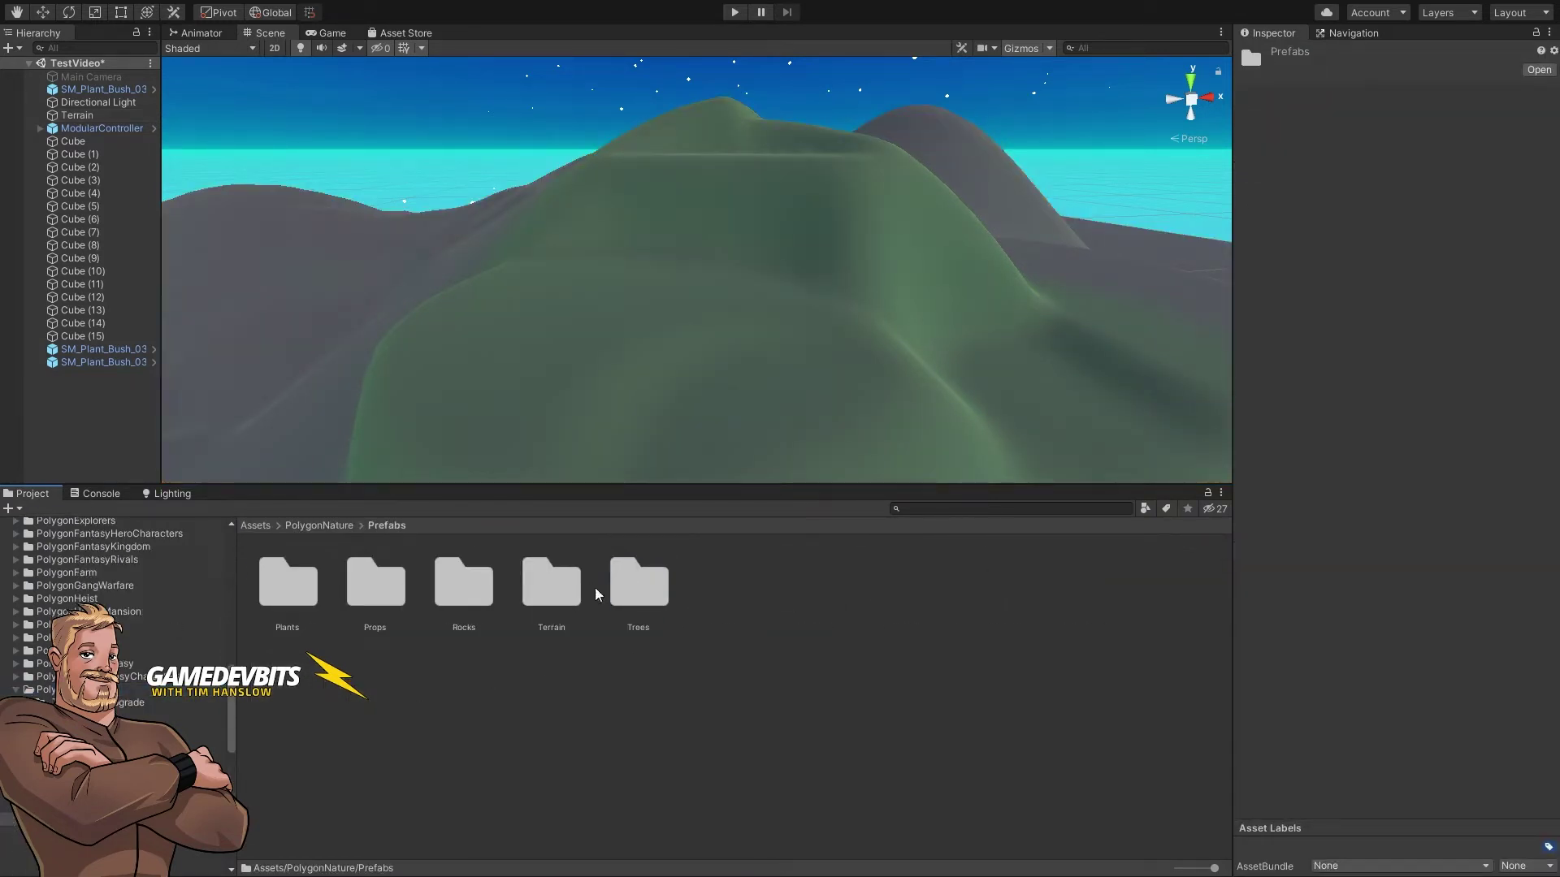
pyautogui.doubleClick(630, 584)
pyautogui.moveTo(665, 484); pyautogui.dragTo(656, 423)
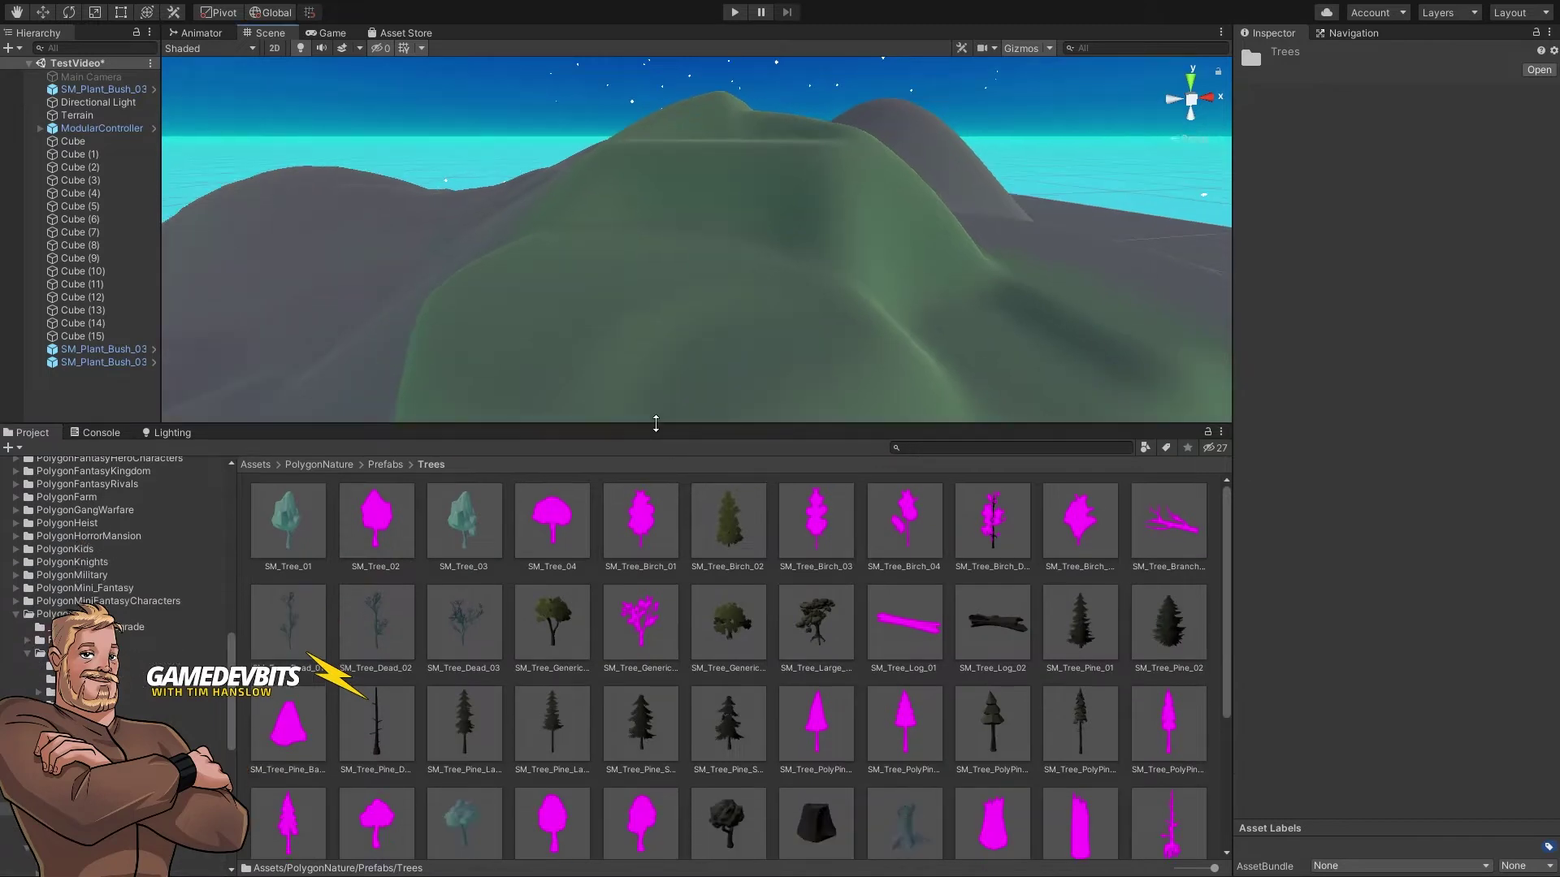
# Step: Add SM_Tree_Generic_01 as a tree type next to SM_Tree_Birch_02 using Edit Trees > Add Tree
pyautogui.click(850, 275)
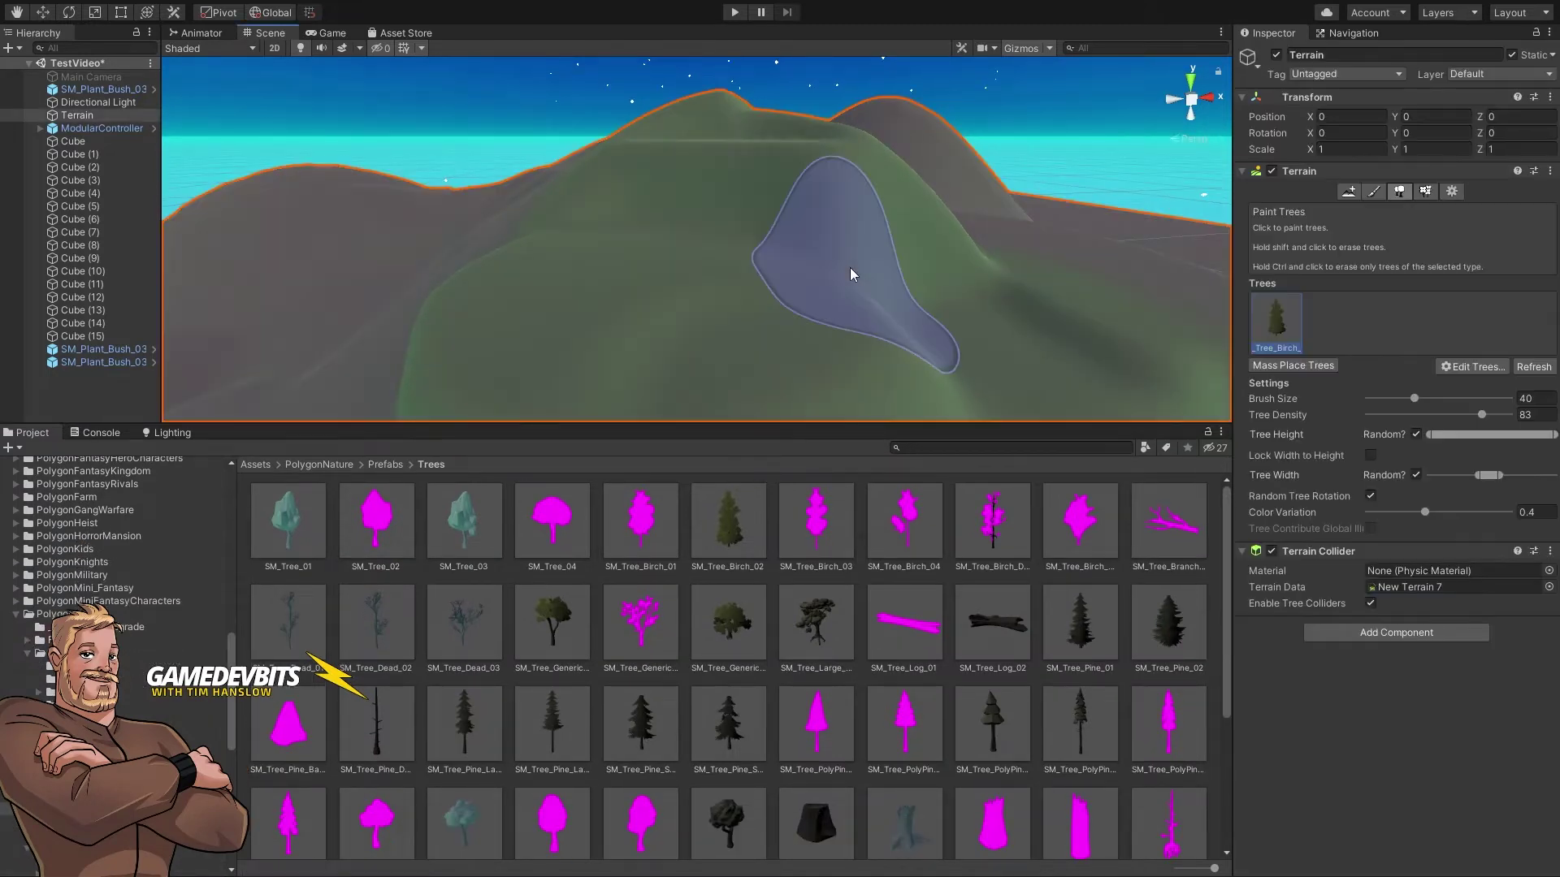
pyautogui.click(1460, 367)
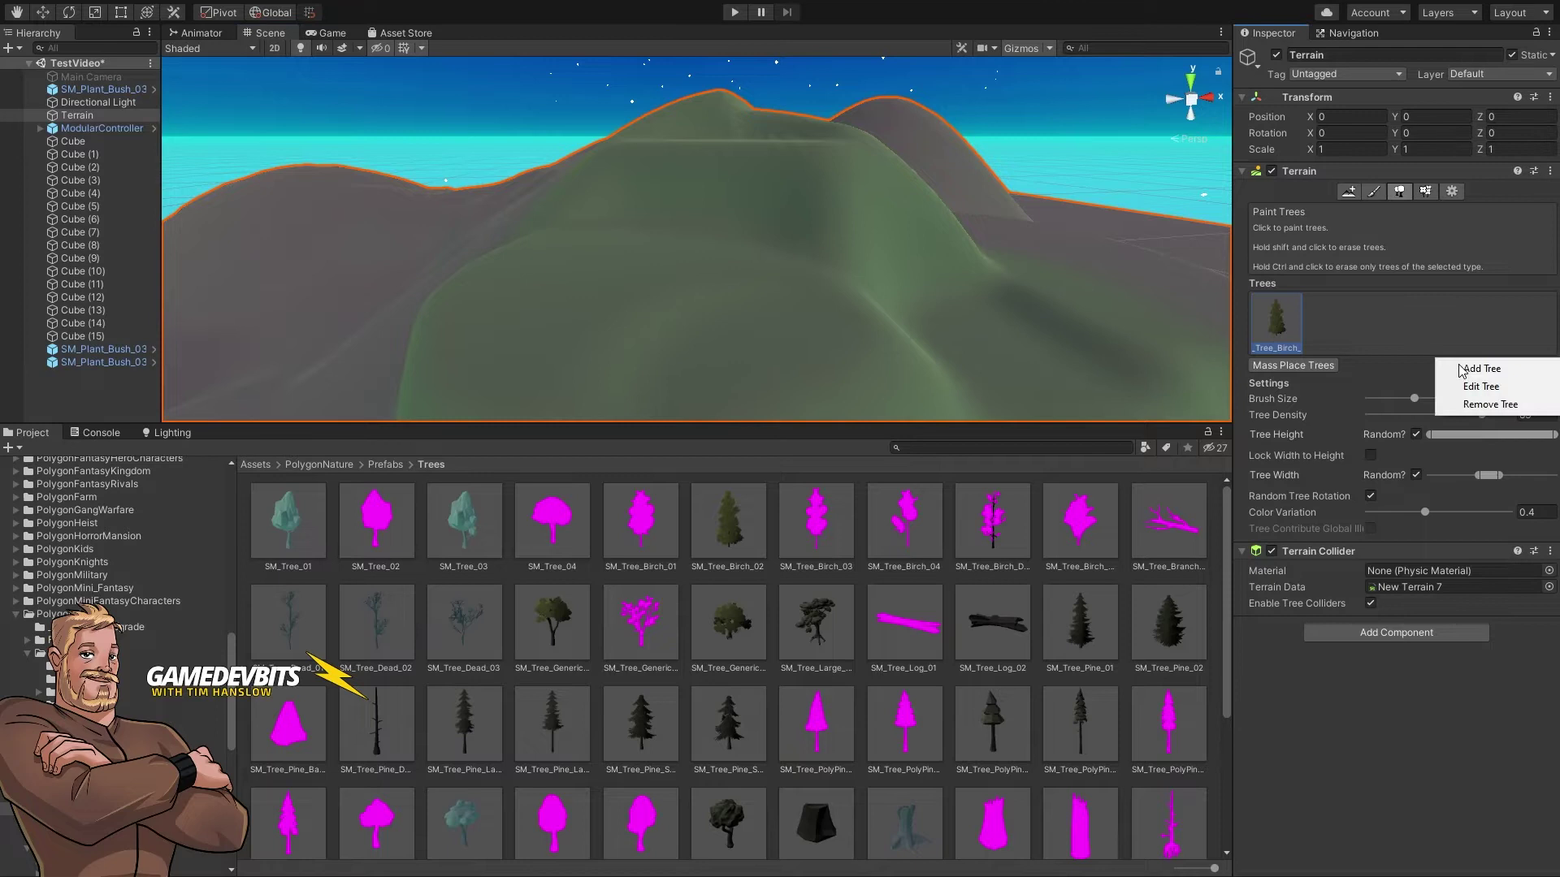
pyautogui.click(1493, 368)
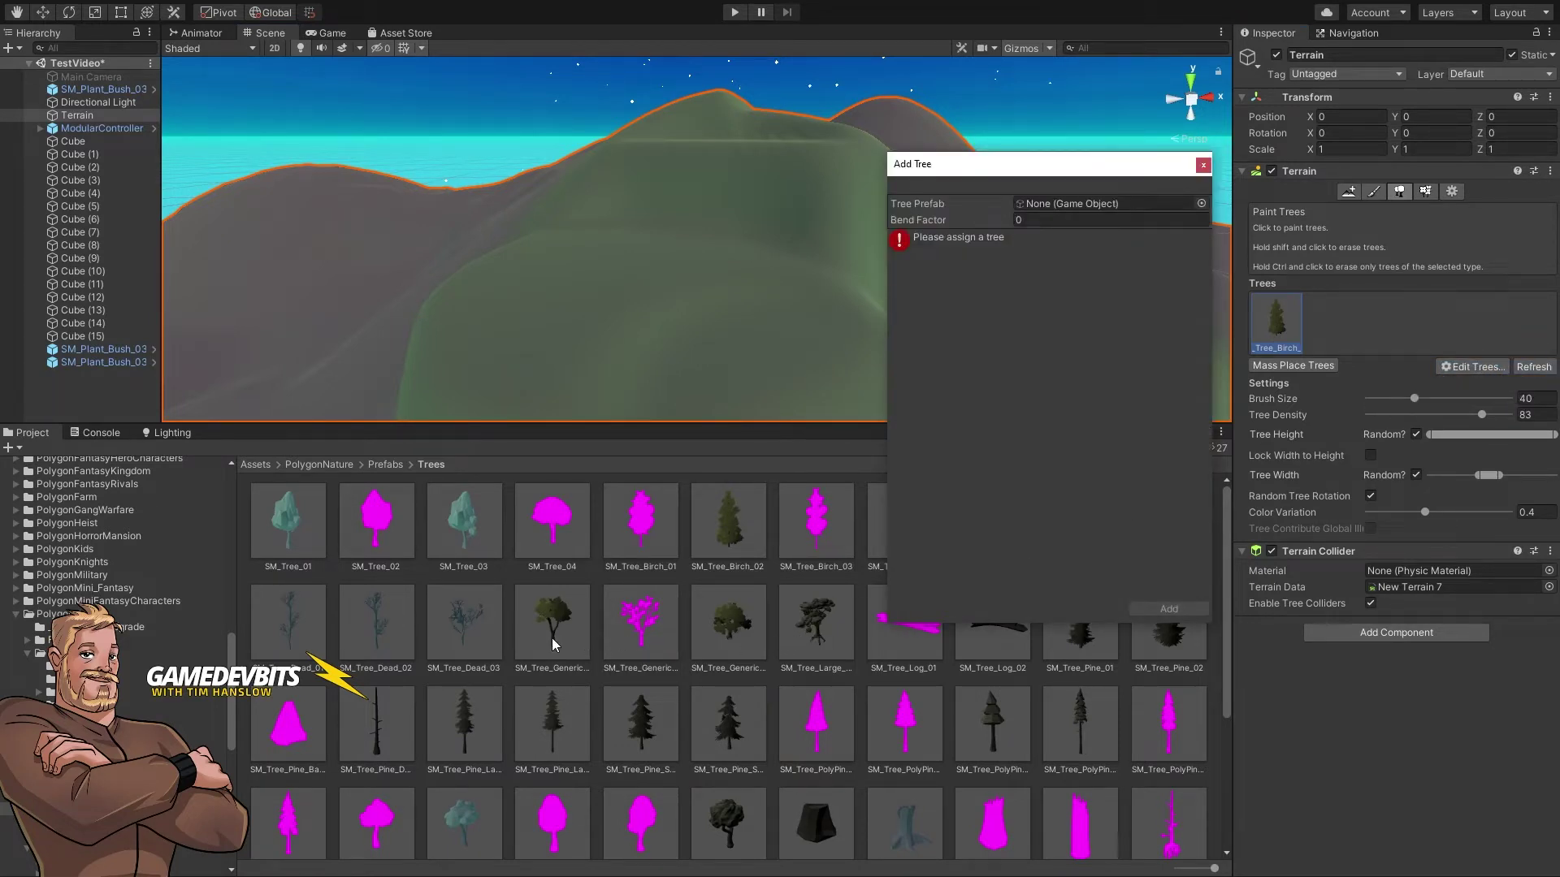
pyautogui.moveTo(552, 637); pyautogui.dragTo(1080, 201)
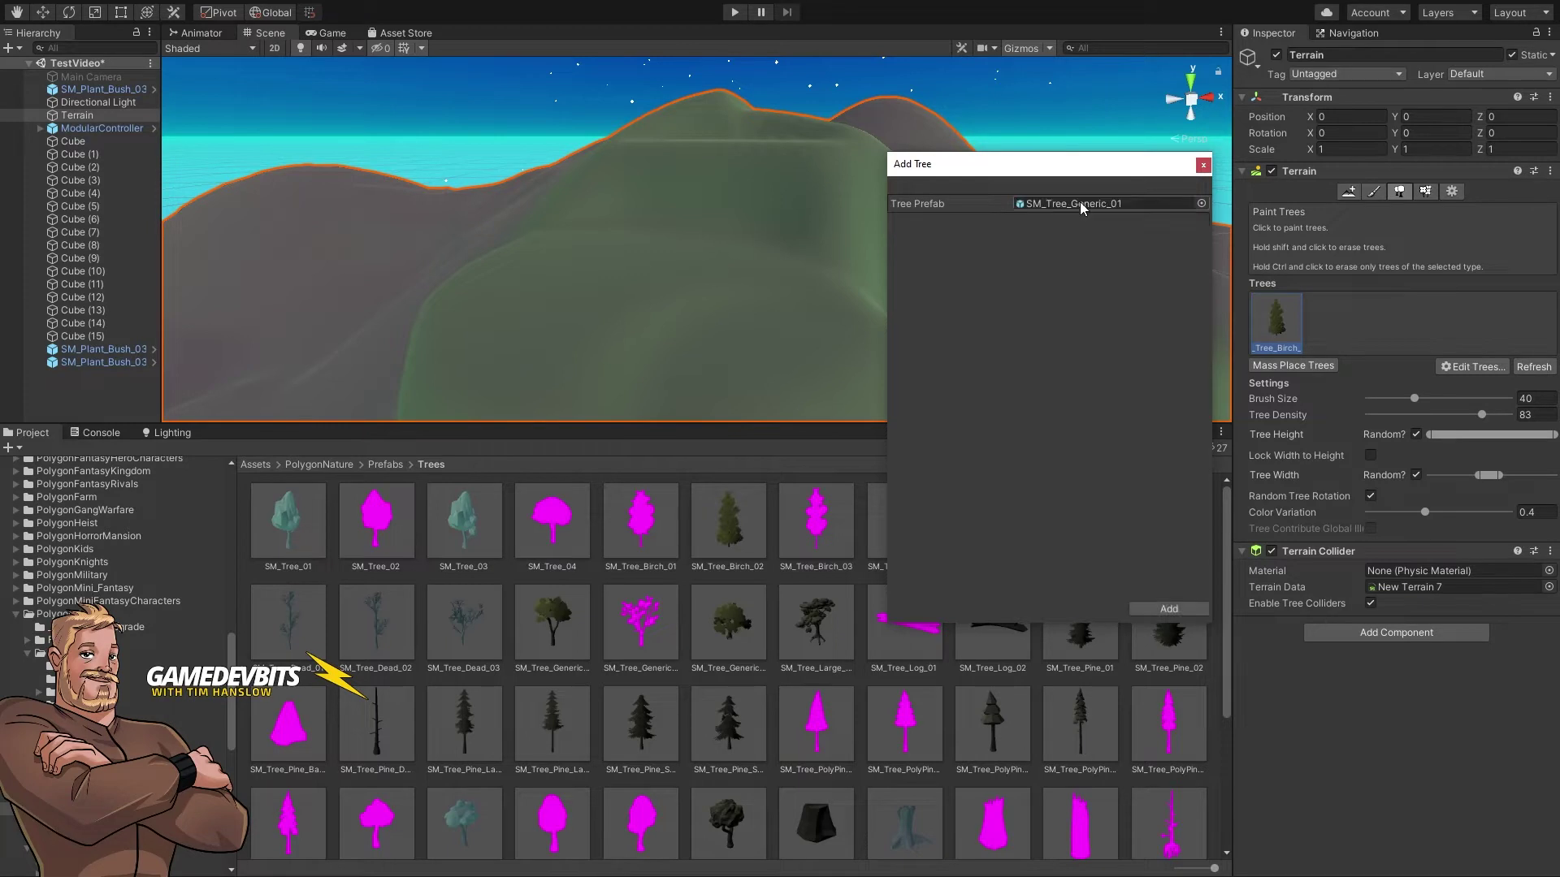
pyautogui.click(1167, 609)
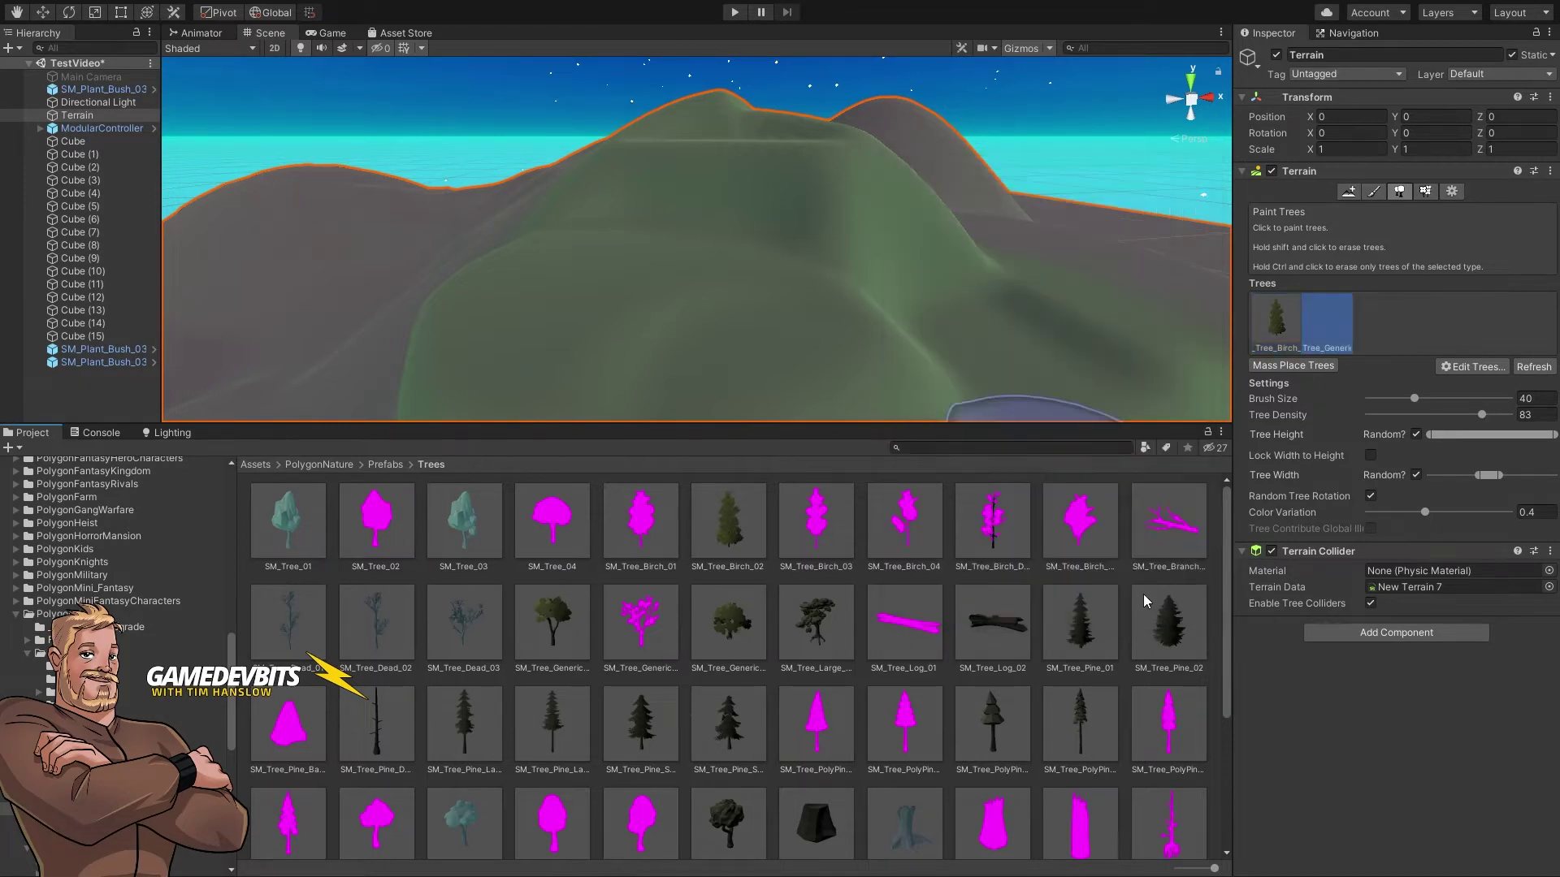
pyautogui.moveTo(699, 425); pyautogui.dragTo(699, 658)
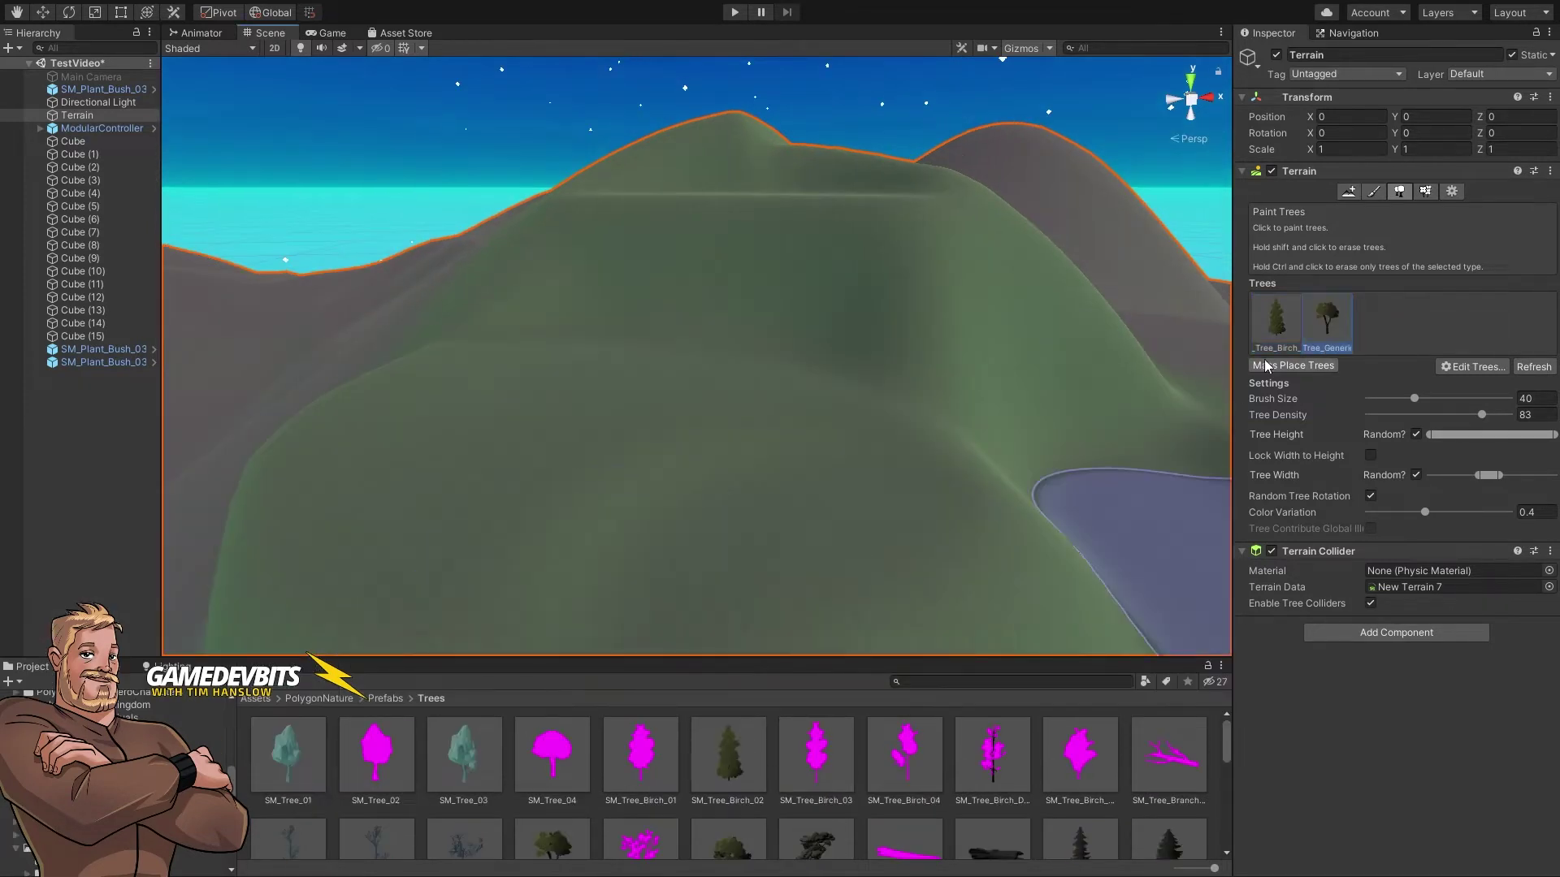
# Step: Select the birch tree, paint a test stroke at brush size 84, then undo it
pyautogui.click(1277, 319)
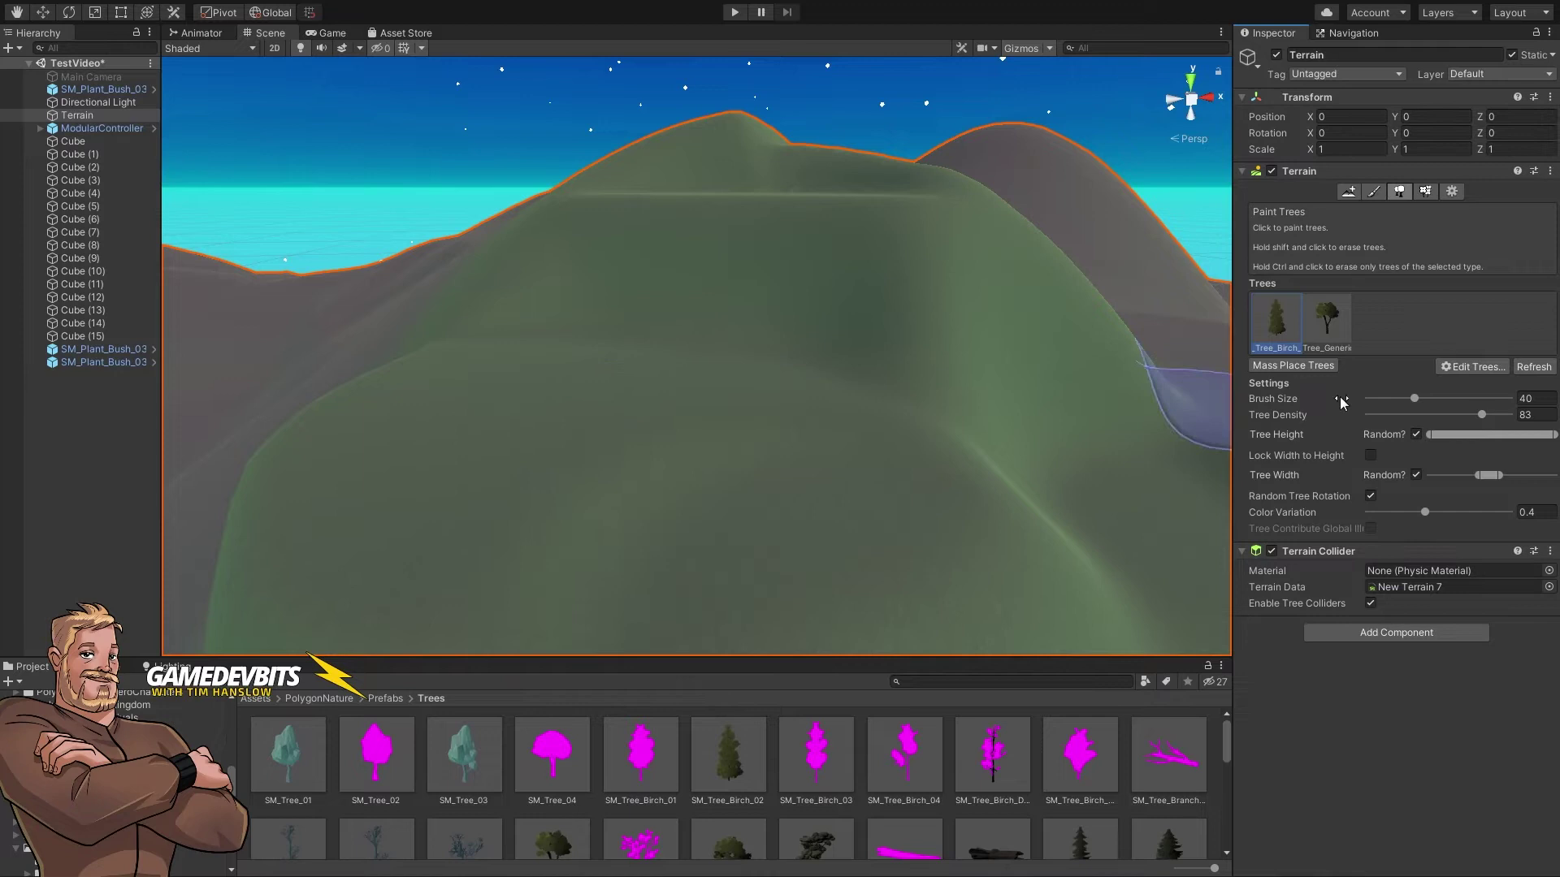
pyautogui.moveTo(1415, 399); pyautogui.dragTo(1430, 401)
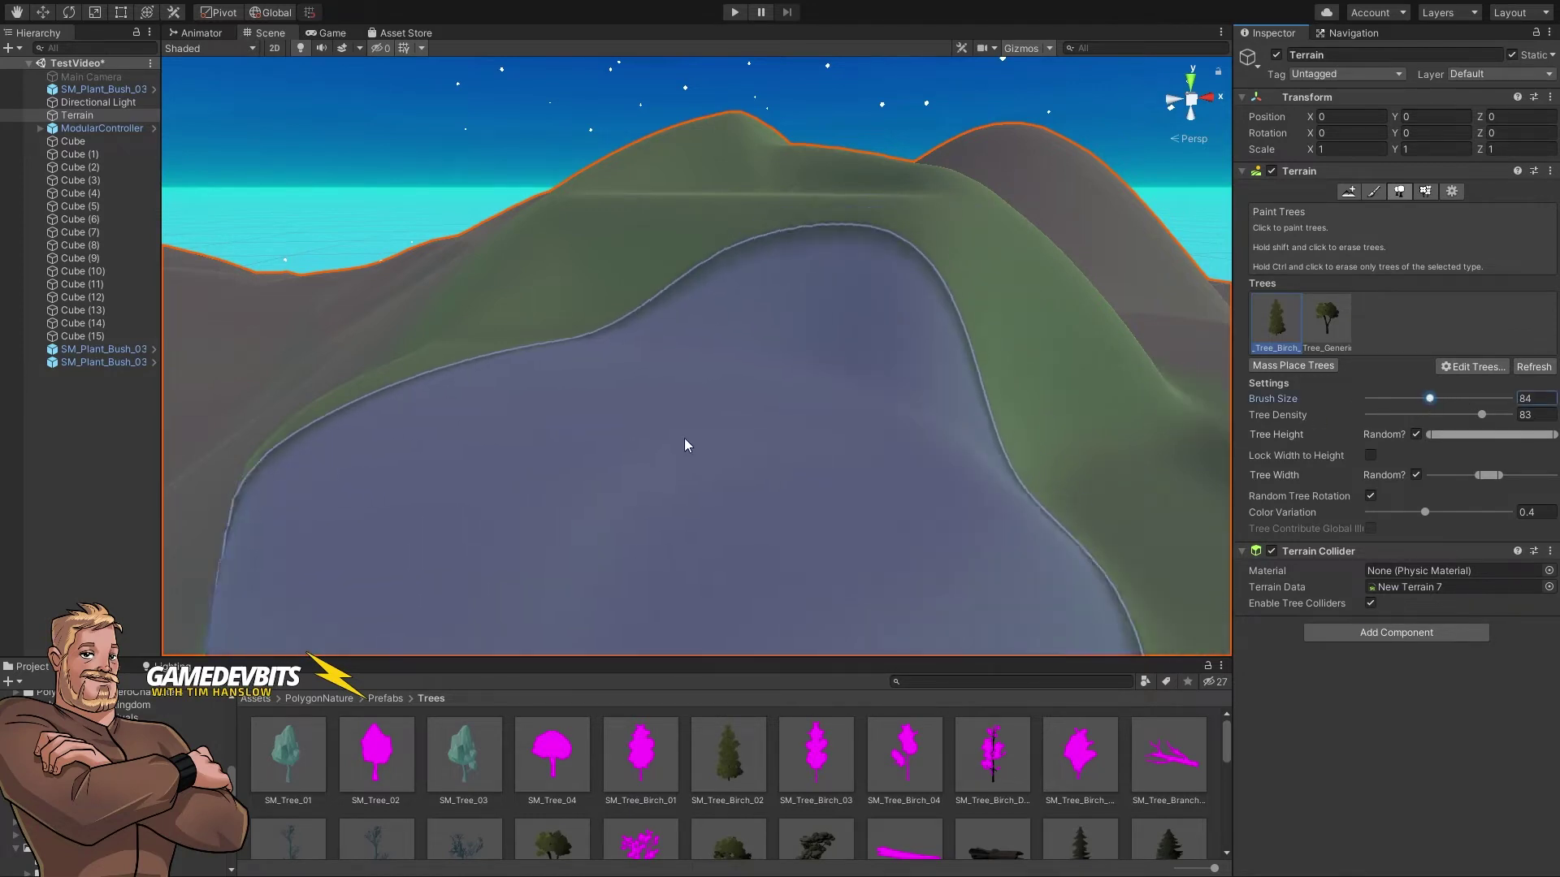
pyautogui.moveTo(665, 414); pyautogui.dragTo(979, 271)
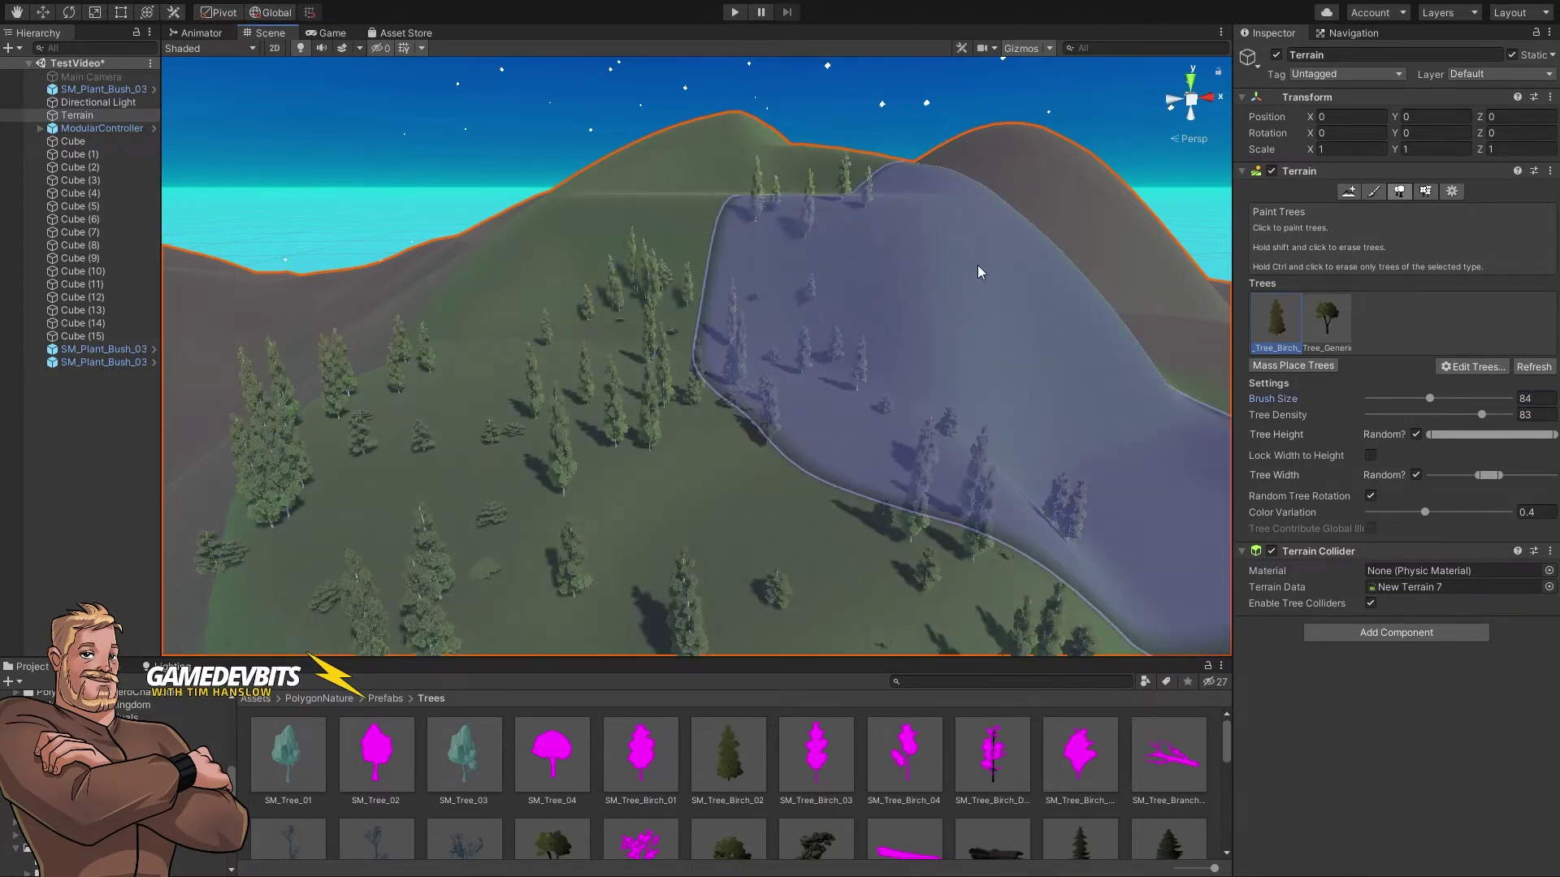
pyautogui.hotkey('ctrl', 'z')
# Step: Shrink the tree brush to 3, place three single trees, then undo the front one
pyautogui.moveTo(1424, 398); pyautogui.dragTo(1378, 398)
pyautogui.click(539, 431)
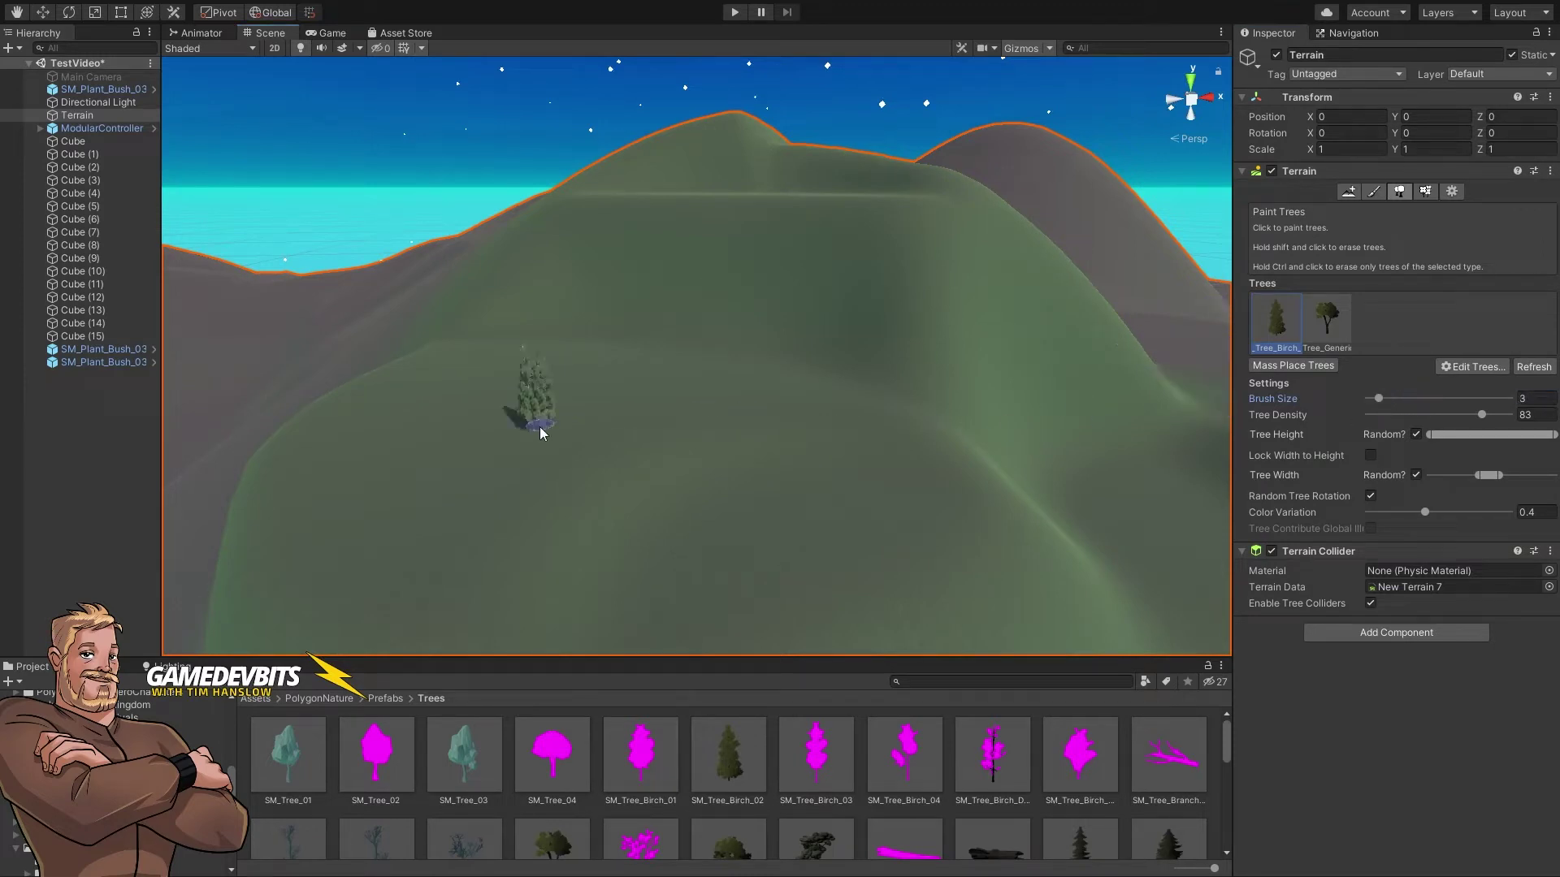
pyautogui.click(719, 479)
pyautogui.click(557, 522)
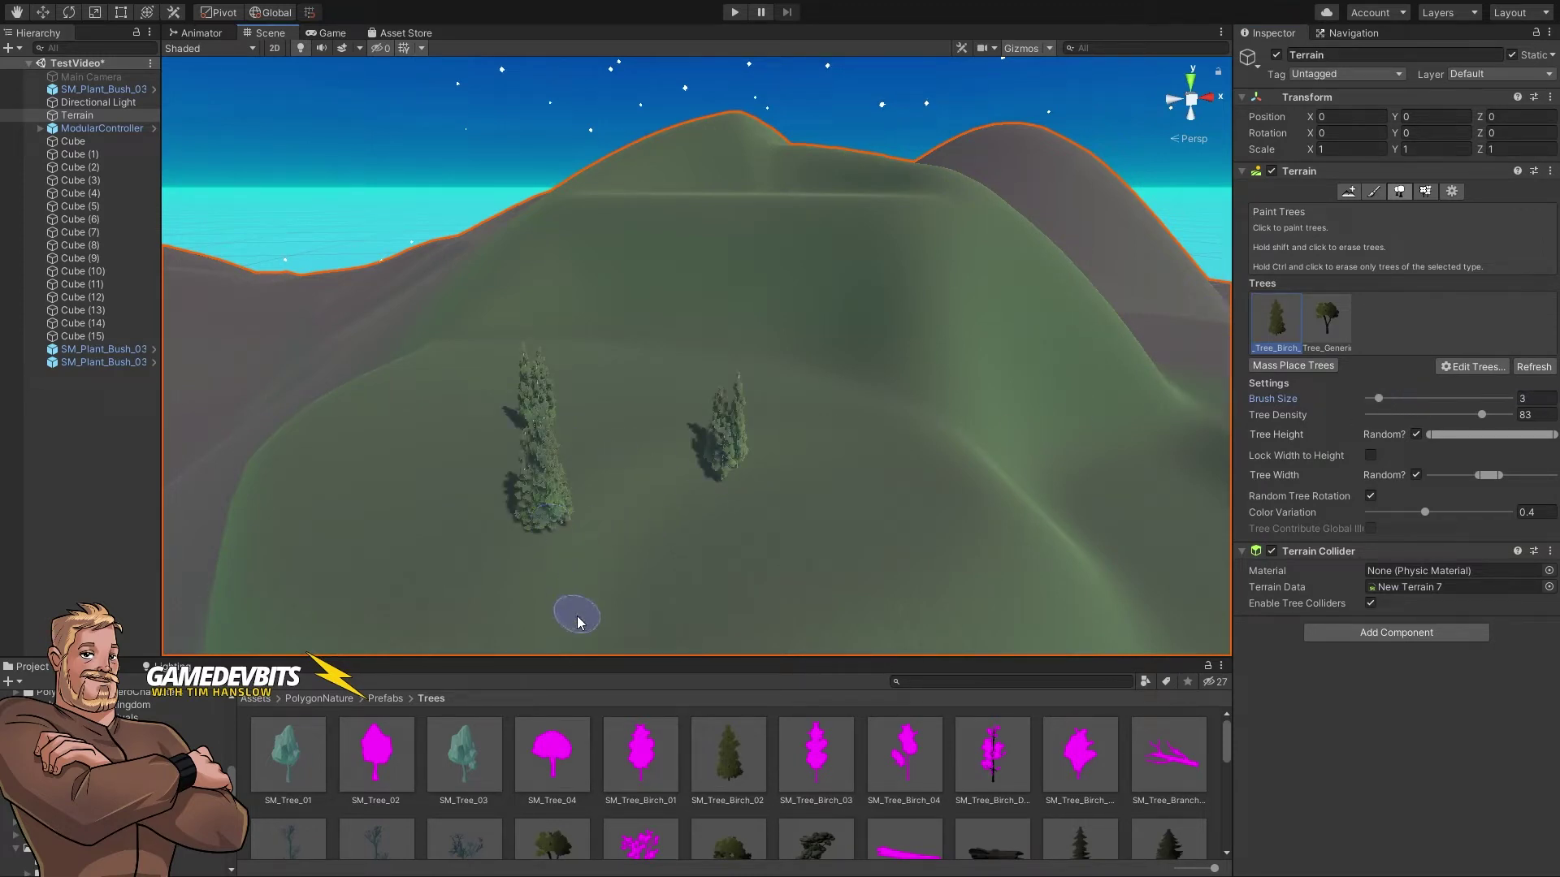
pyautogui.hotkey('ctrl', 'z')
pyautogui.hotkey('ctrl', 'z')
pyautogui.hotkey('ctrl', 'z')
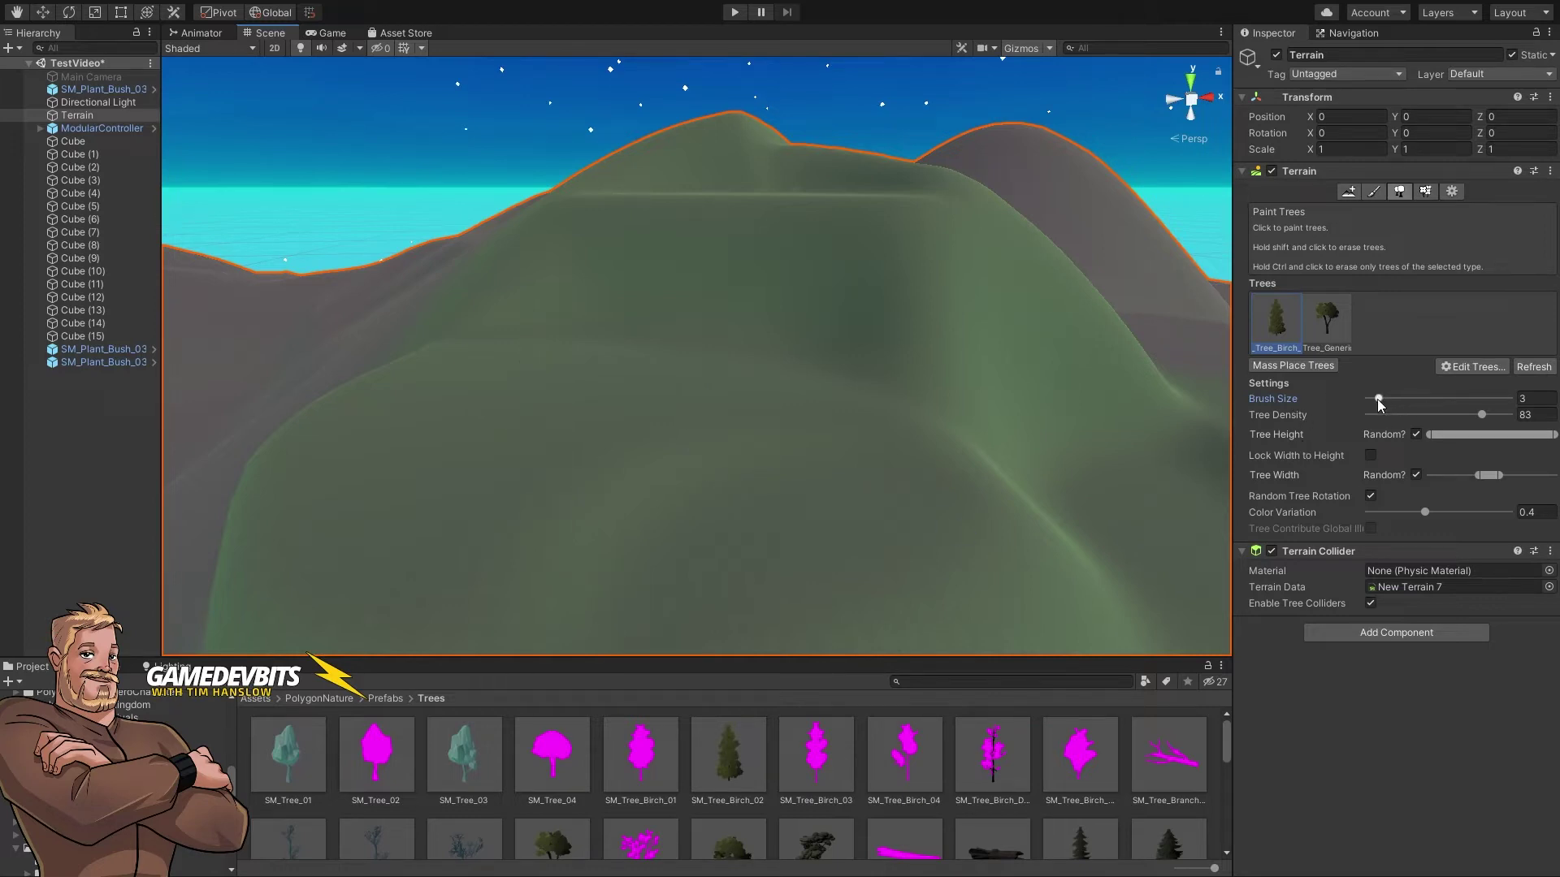
# Step: Set brush size to about 31 and density 100, paint a dense birch patch, then undo it
pyautogui.moveTo(1378, 404); pyautogui.dragTo(1412, 403)
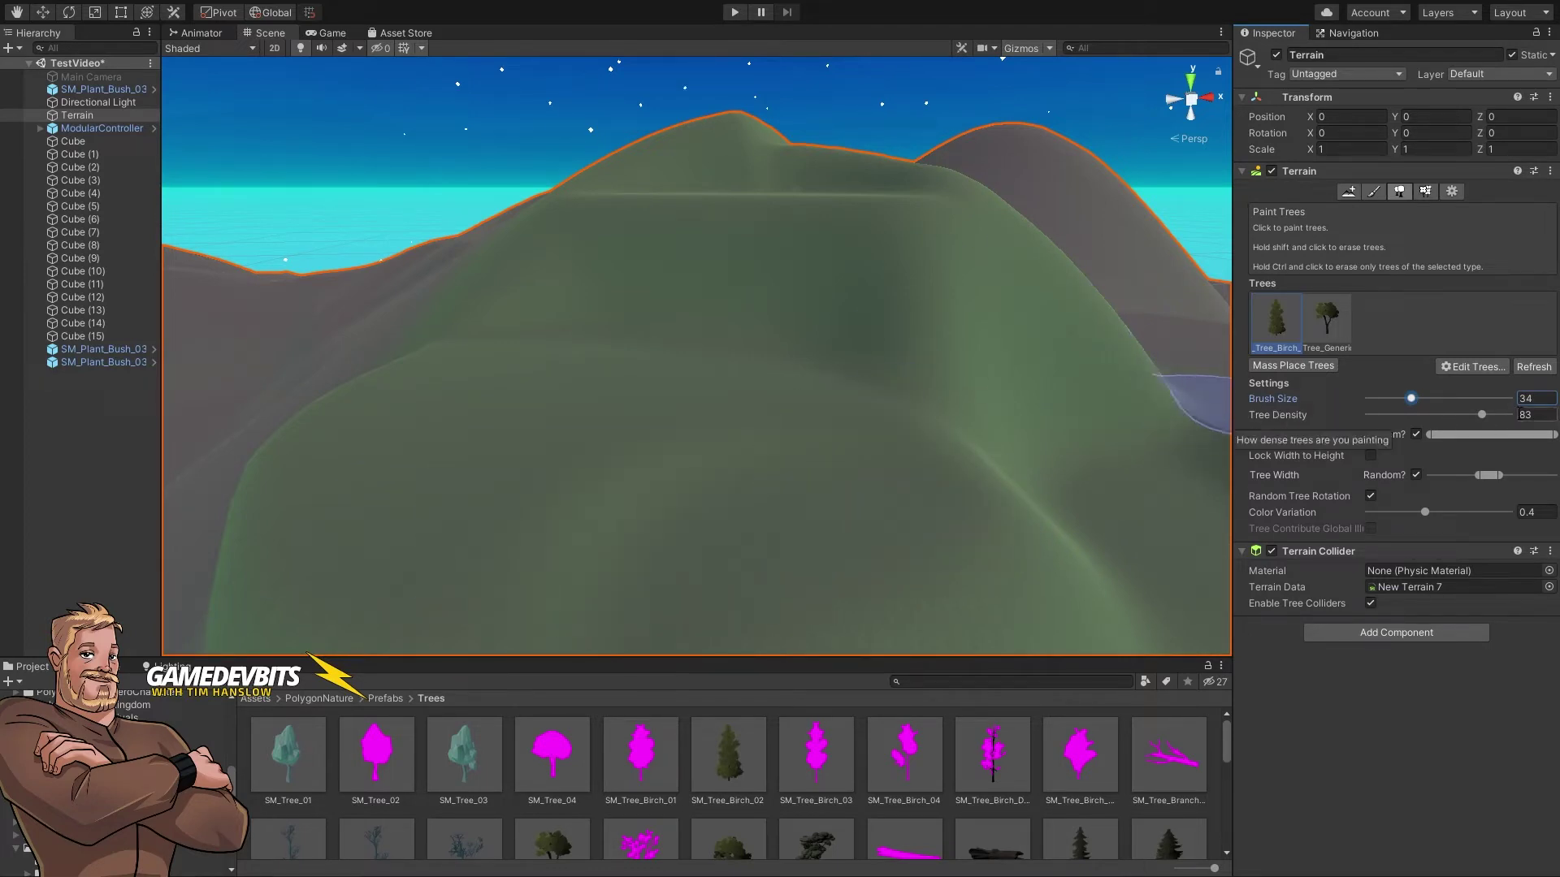
pyautogui.moveTo(1481, 414); pyautogui.dragTo(1511, 414)
pyautogui.moveTo(582, 480)
pyautogui.mouseDown()
pyautogui.moveTo(743, 560)
pyautogui.moveTo(814, 560)
pyautogui.moveTo(573, 463)
pyautogui.mouseUp()
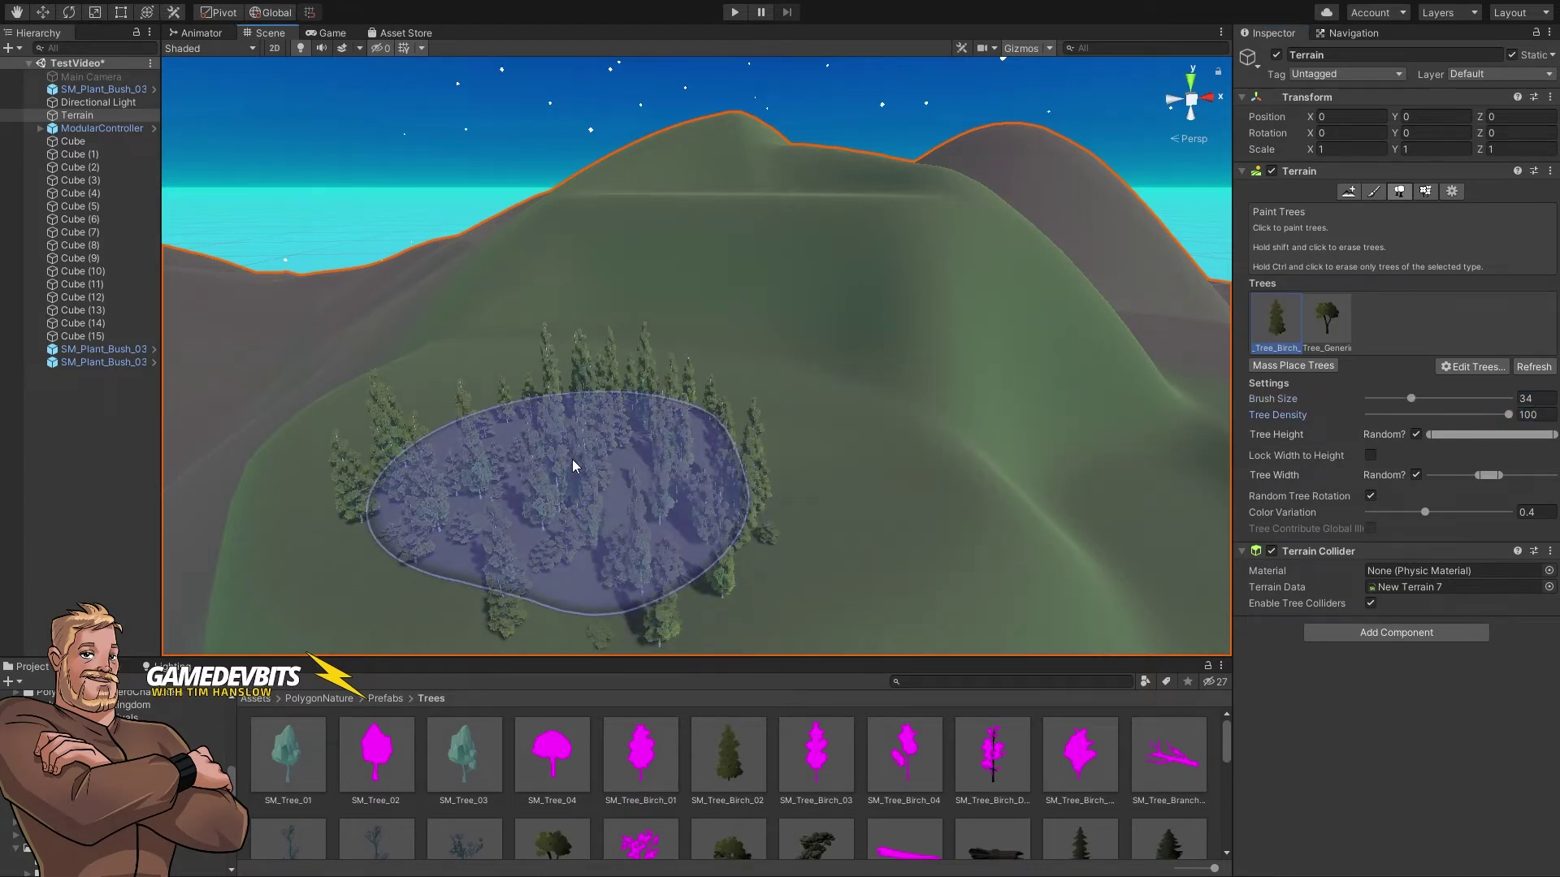
pyautogui.hotkey('ctrl', 'z')
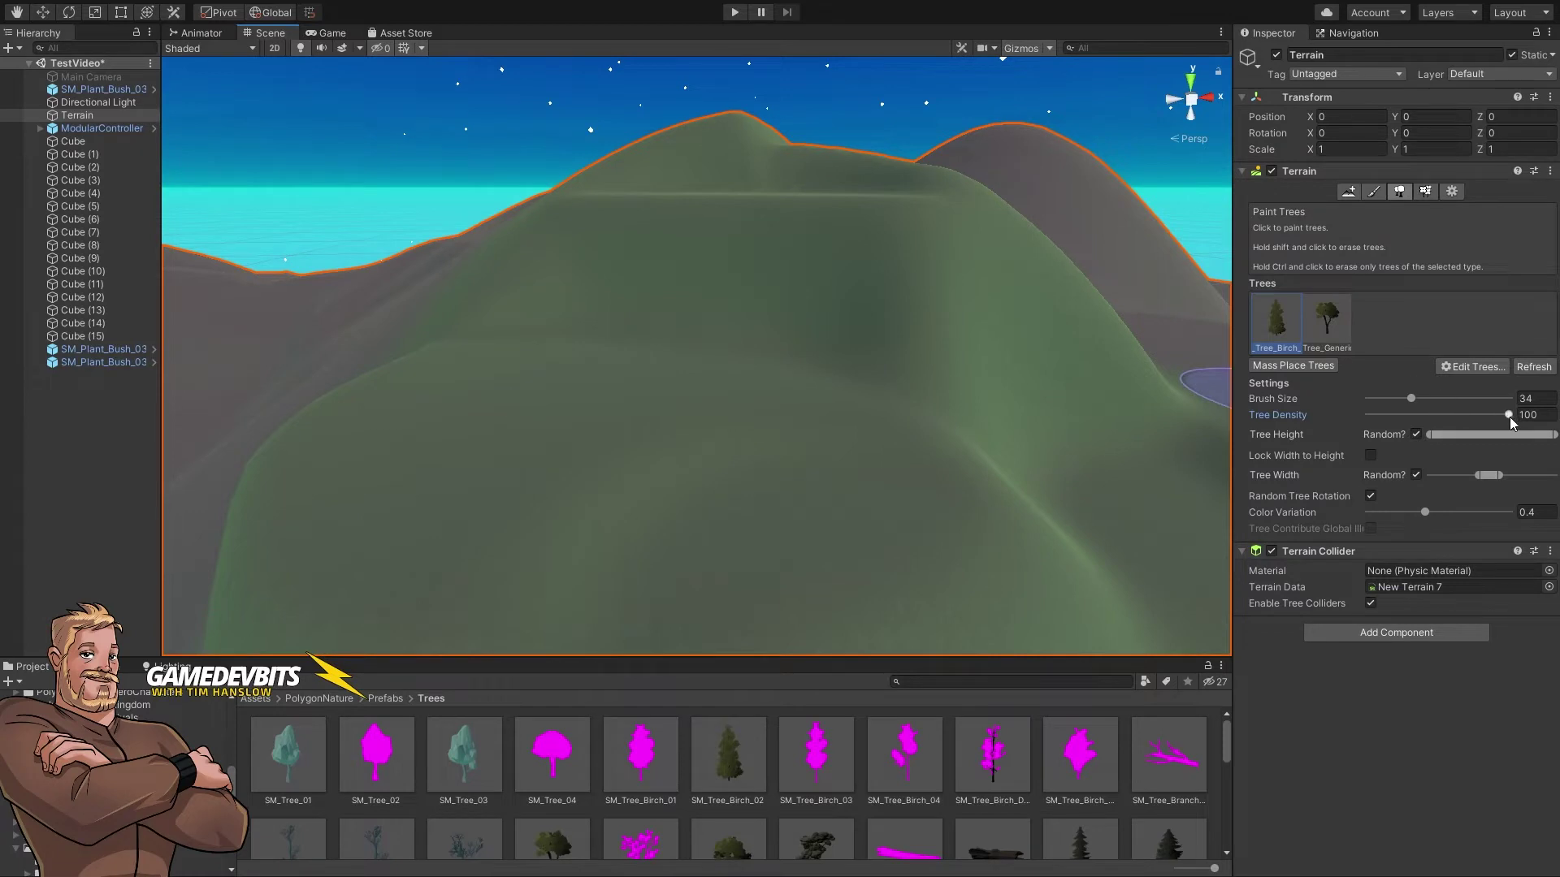
# Step: Test sparser densities ending at 10, undoing each painted cluster
pyautogui.moveTo(1509, 416); pyautogui.dragTo(1375, 415)
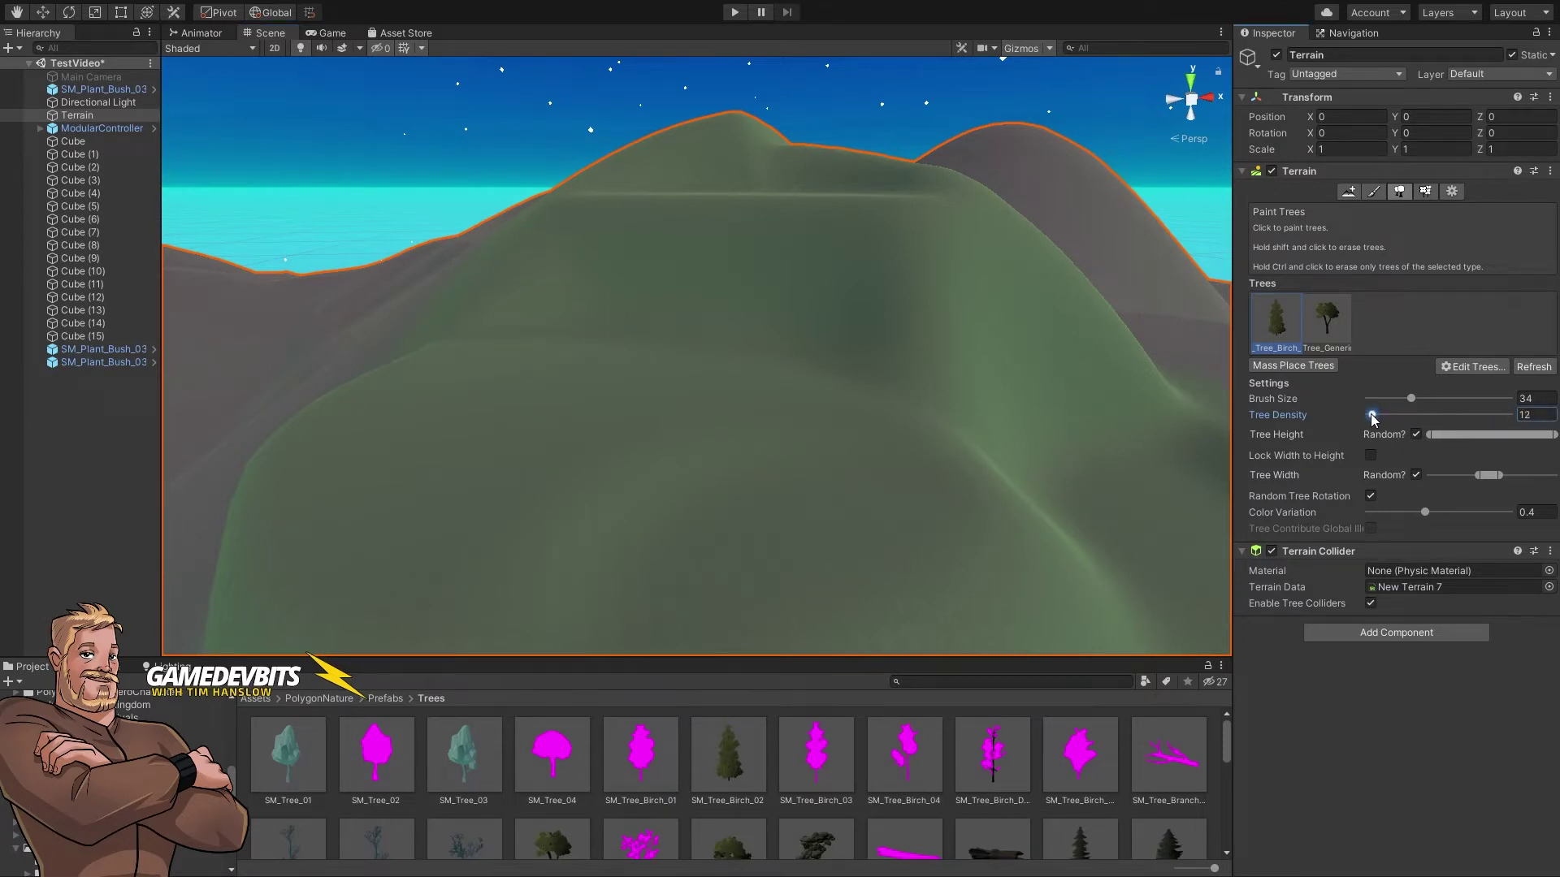
pyautogui.moveTo(547, 505); pyautogui.dragTo(728, 581)
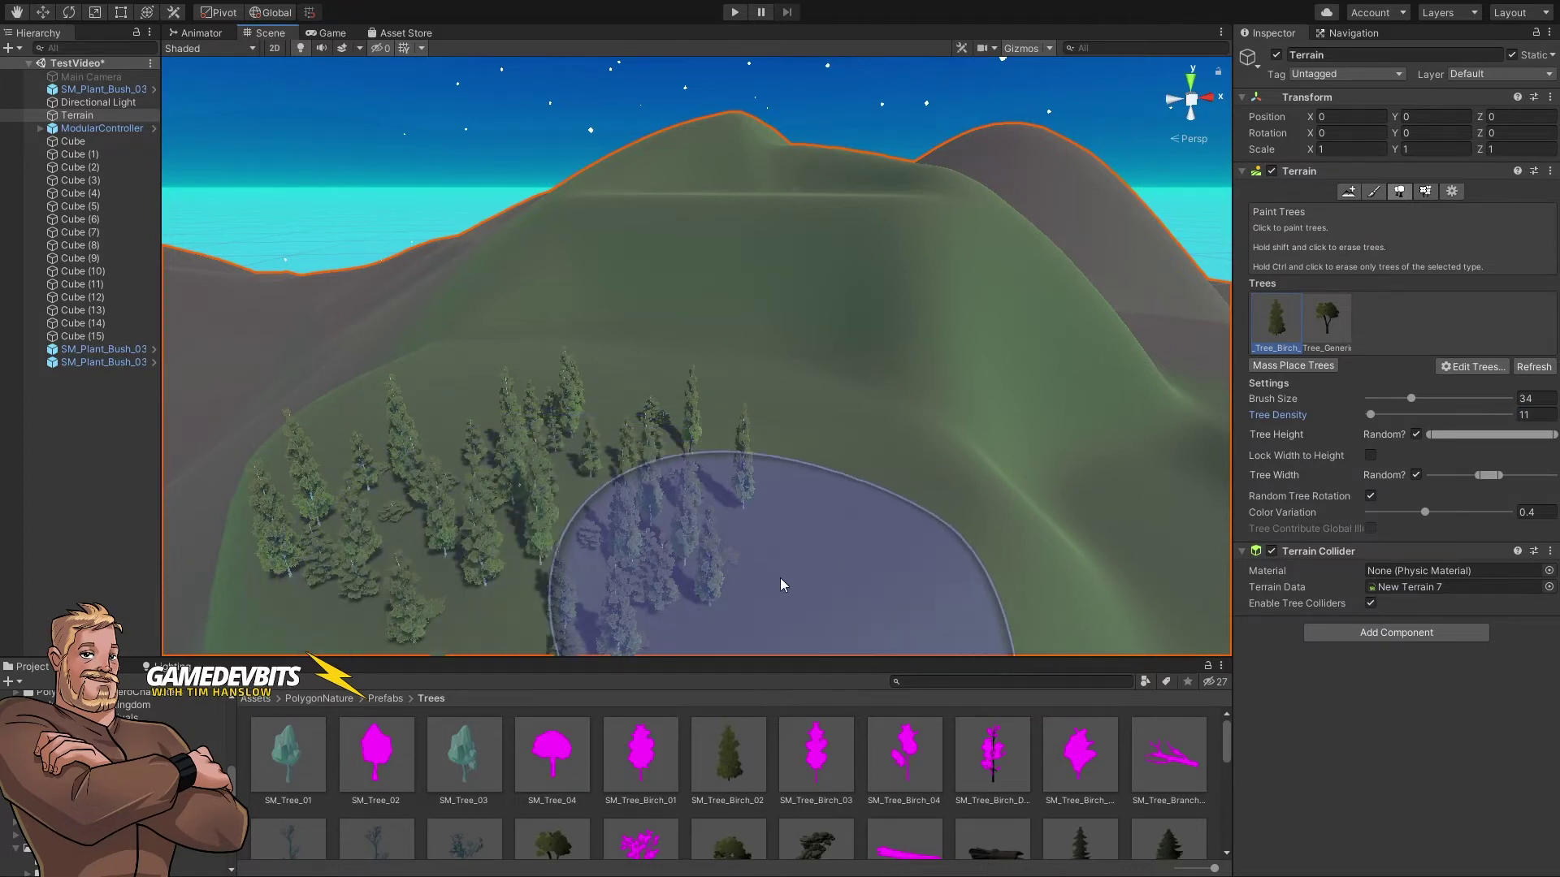
pyautogui.hotkey('ctrl', 'z')
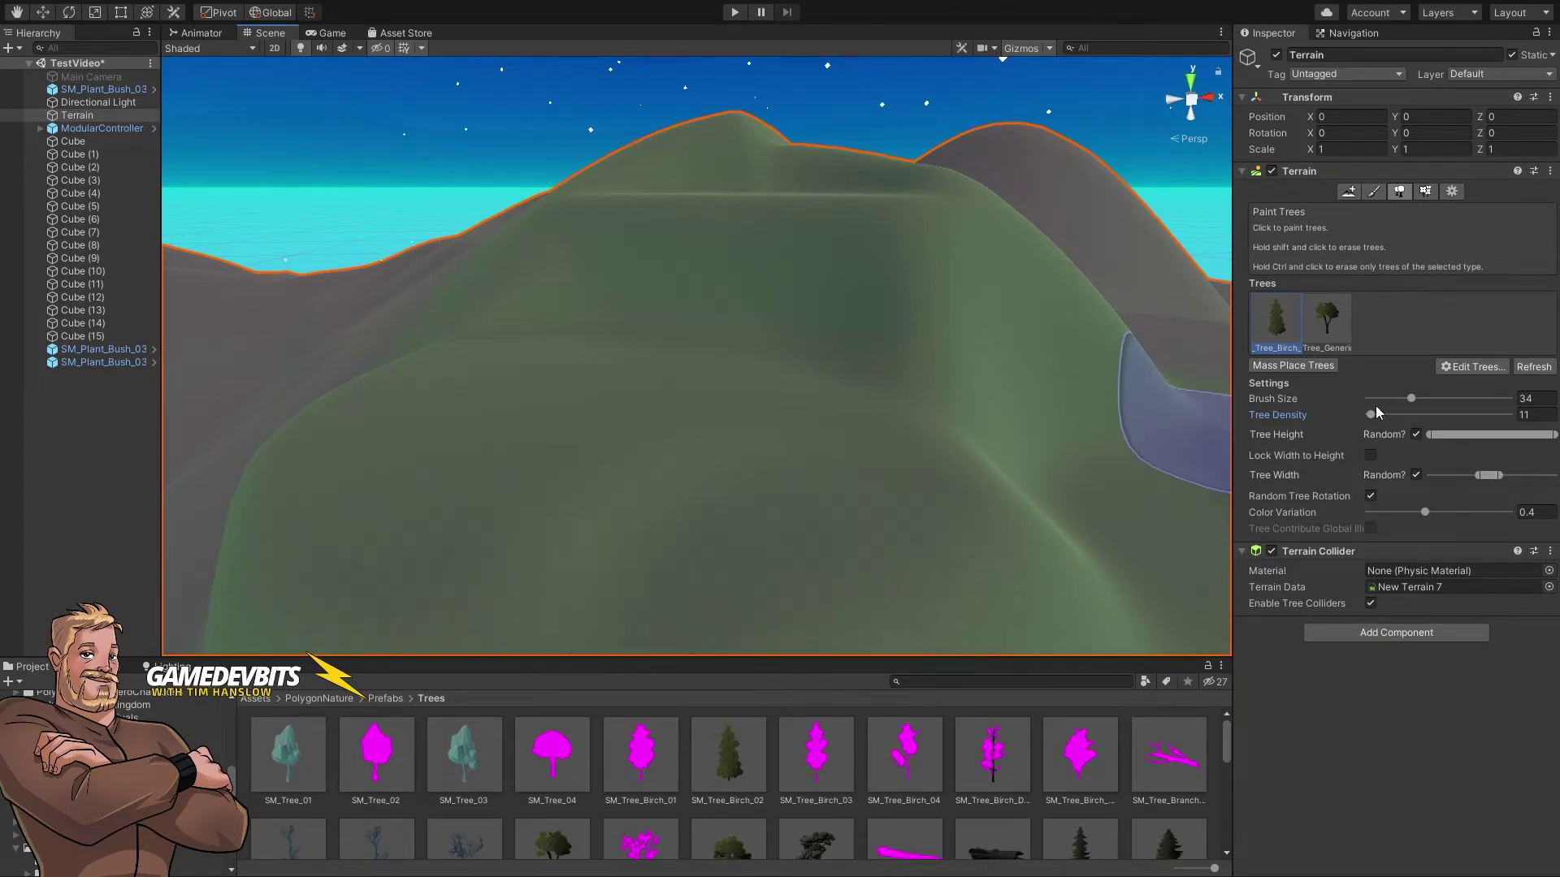
pyautogui.moveTo(1373, 416); pyautogui.dragTo(1372, 419)
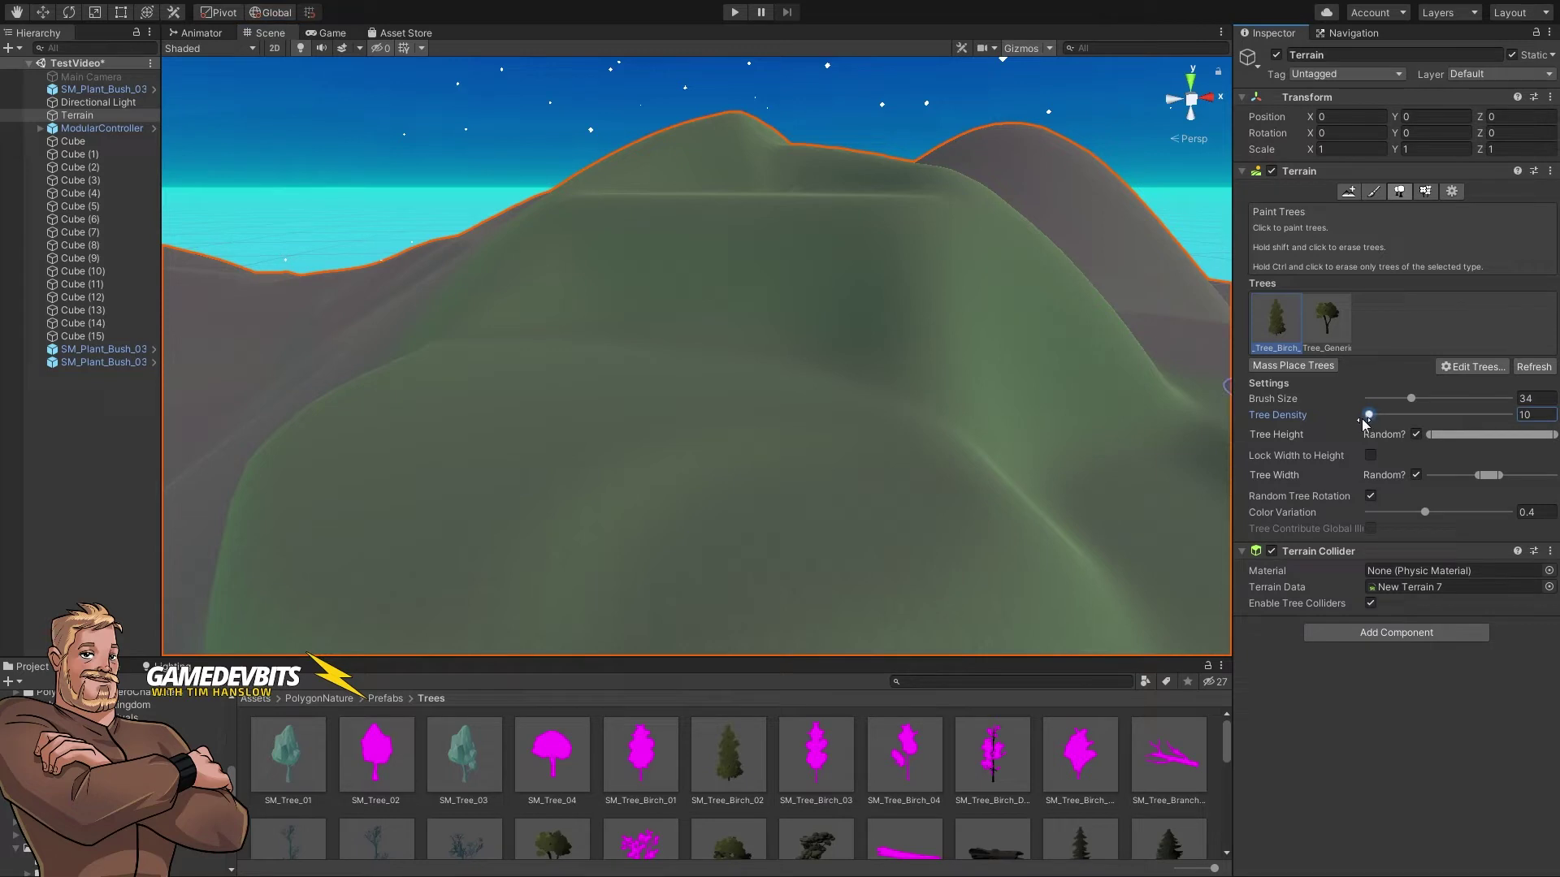
pyautogui.click(529, 463)
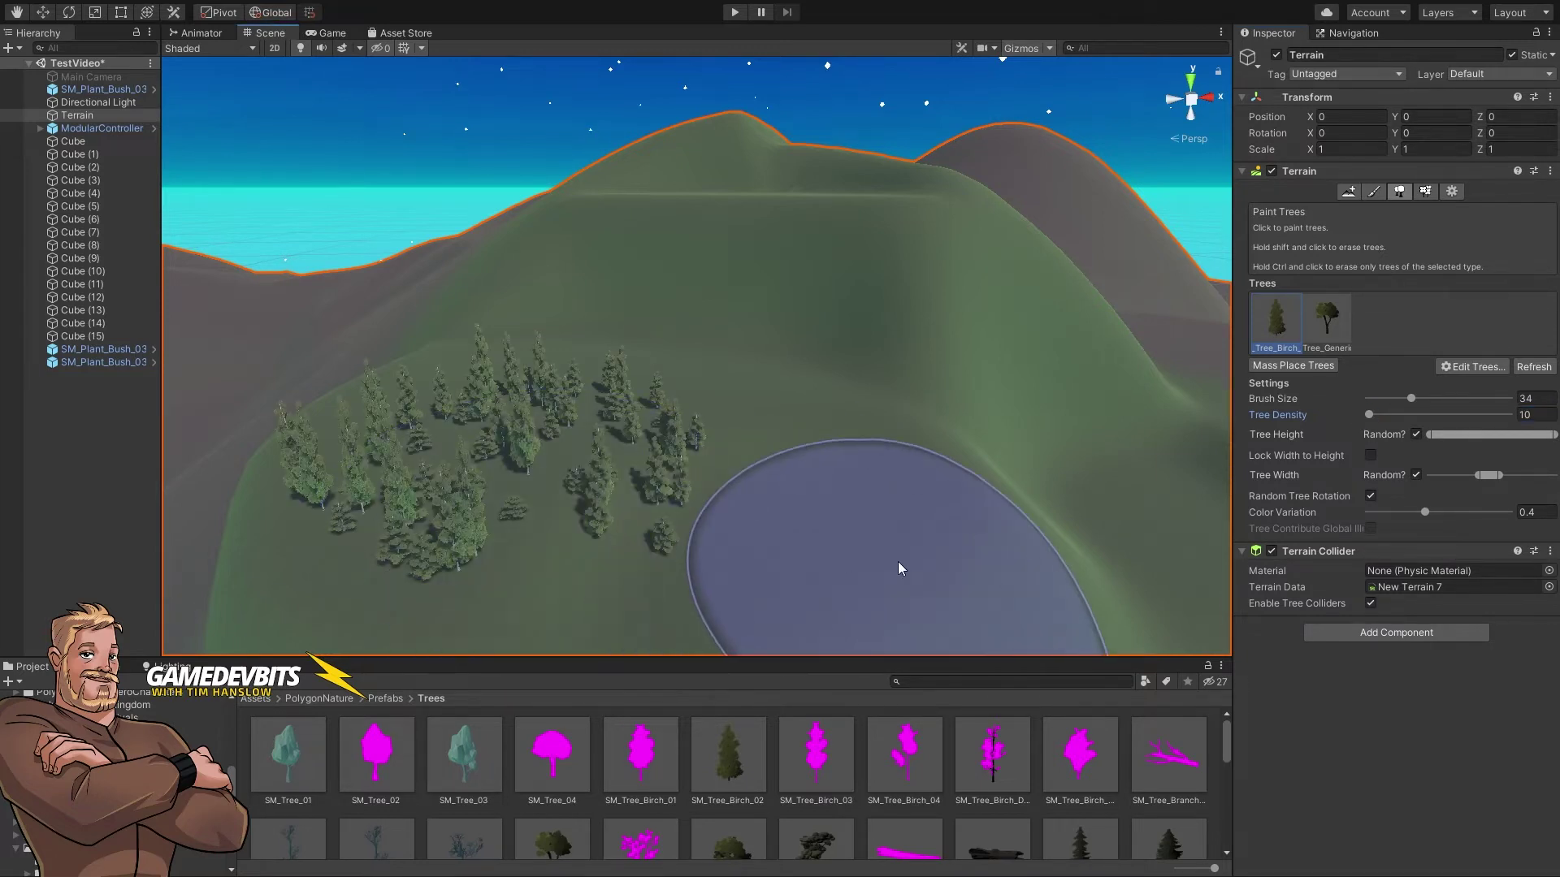
pyautogui.hotkey('ctrl', 'z')
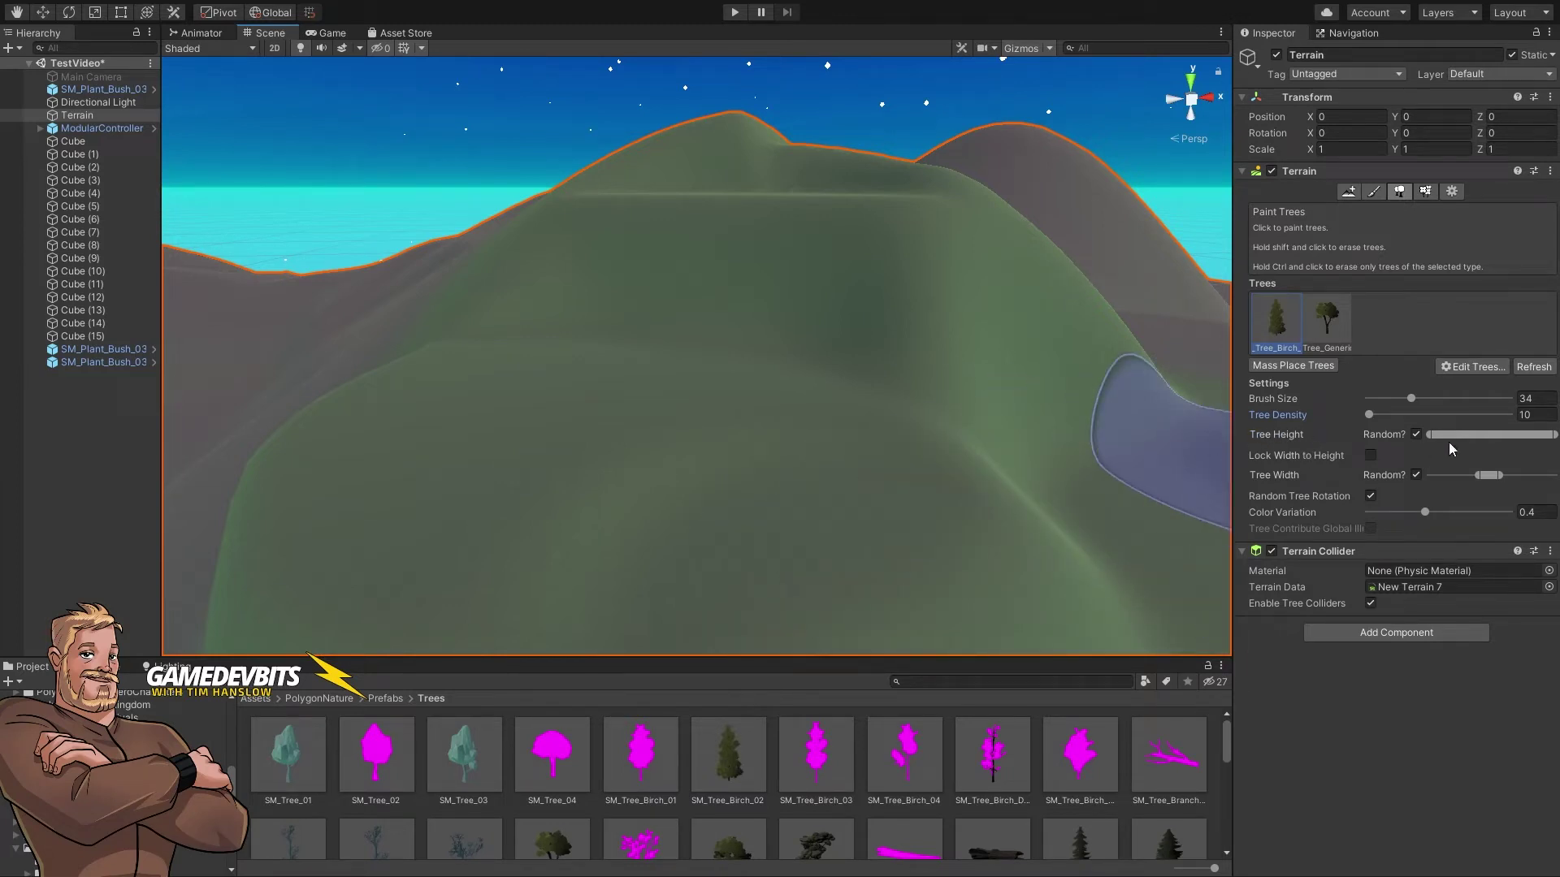
# Step: Turn off random height, paint trees at fixed height 1.45, then undo them
pyautogui.moveTo(1551, 435); pyautogui.dragTo(1473, 443)
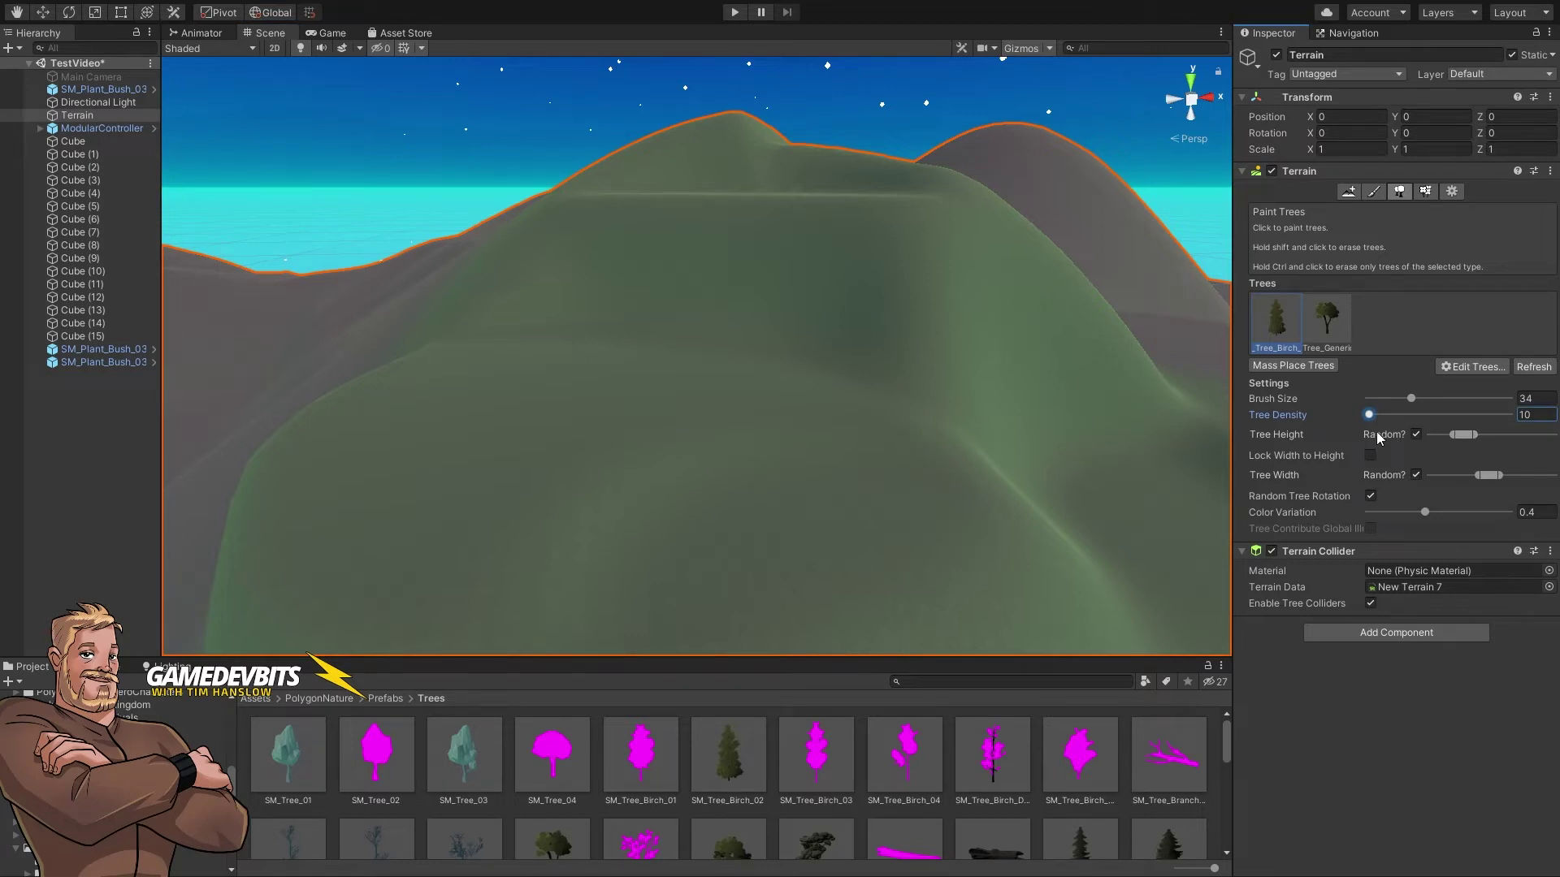
pyautogui.click(1416, 434)
pyautogui.moveTo(1454, 437); pyautogui.dragTo(1486, 436)
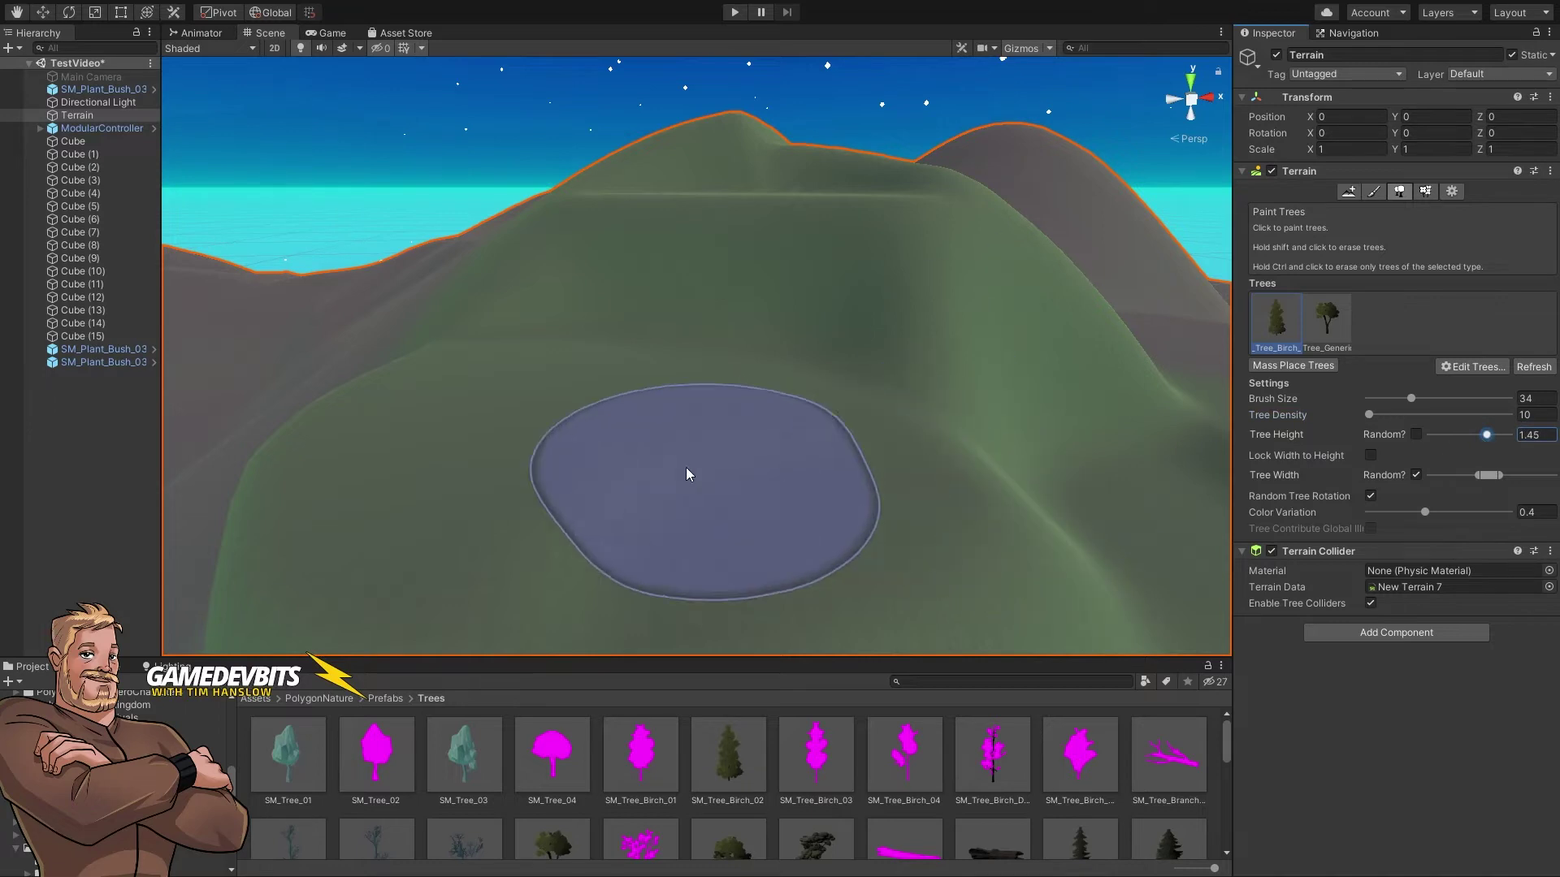
pyautogui.click(605, 475)
pyautogui.hotkey('ctrl', 'z')
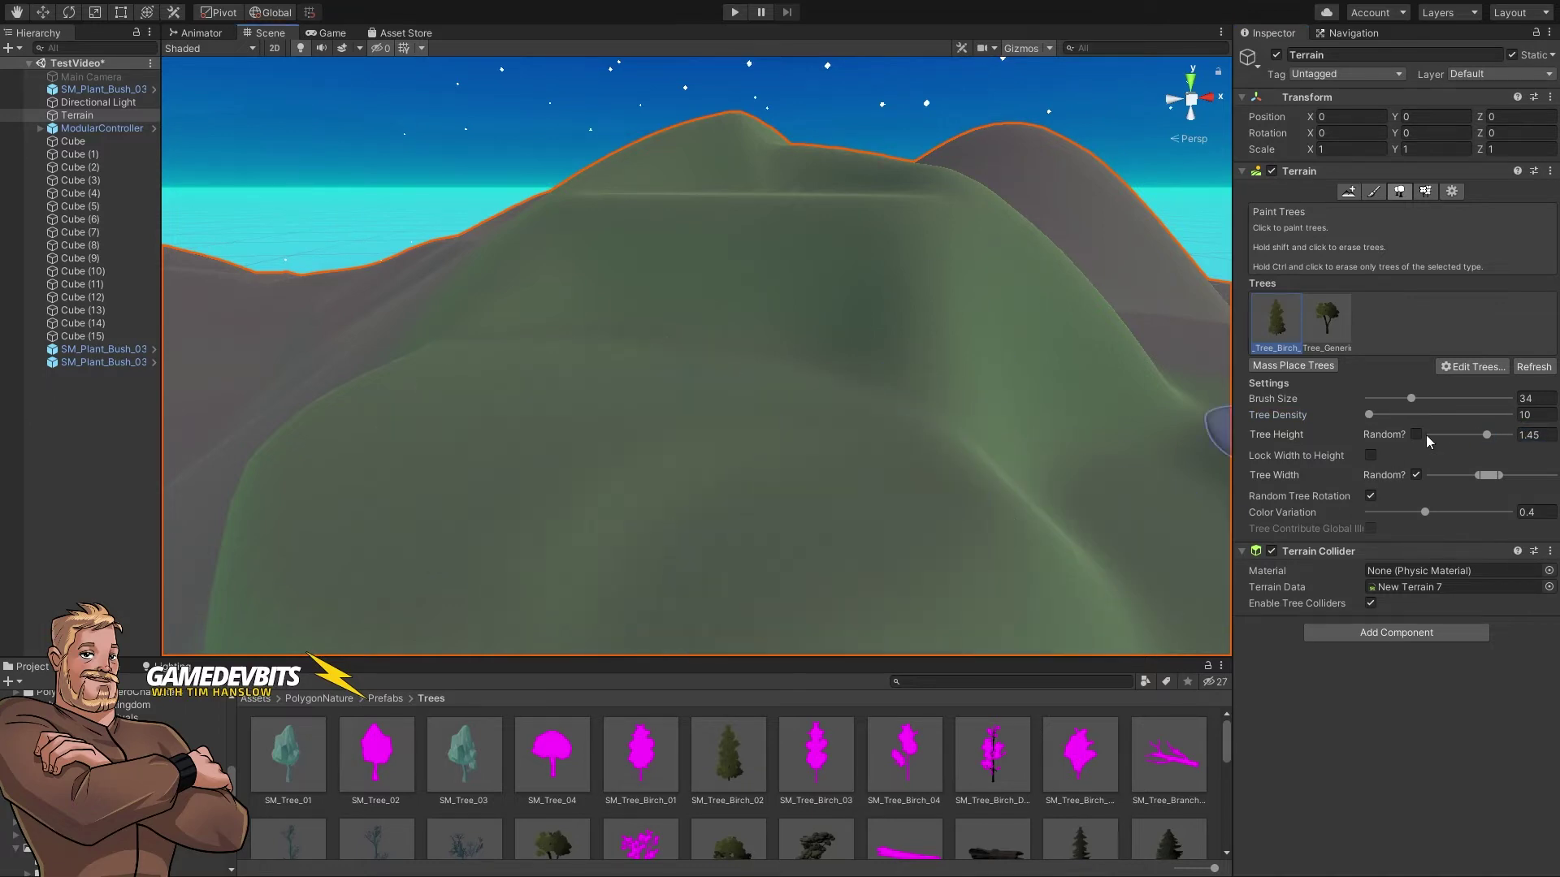
# Step: Paint an arc of trees at fixed height 2, then undo it
pyautogui.click(1416, 435)
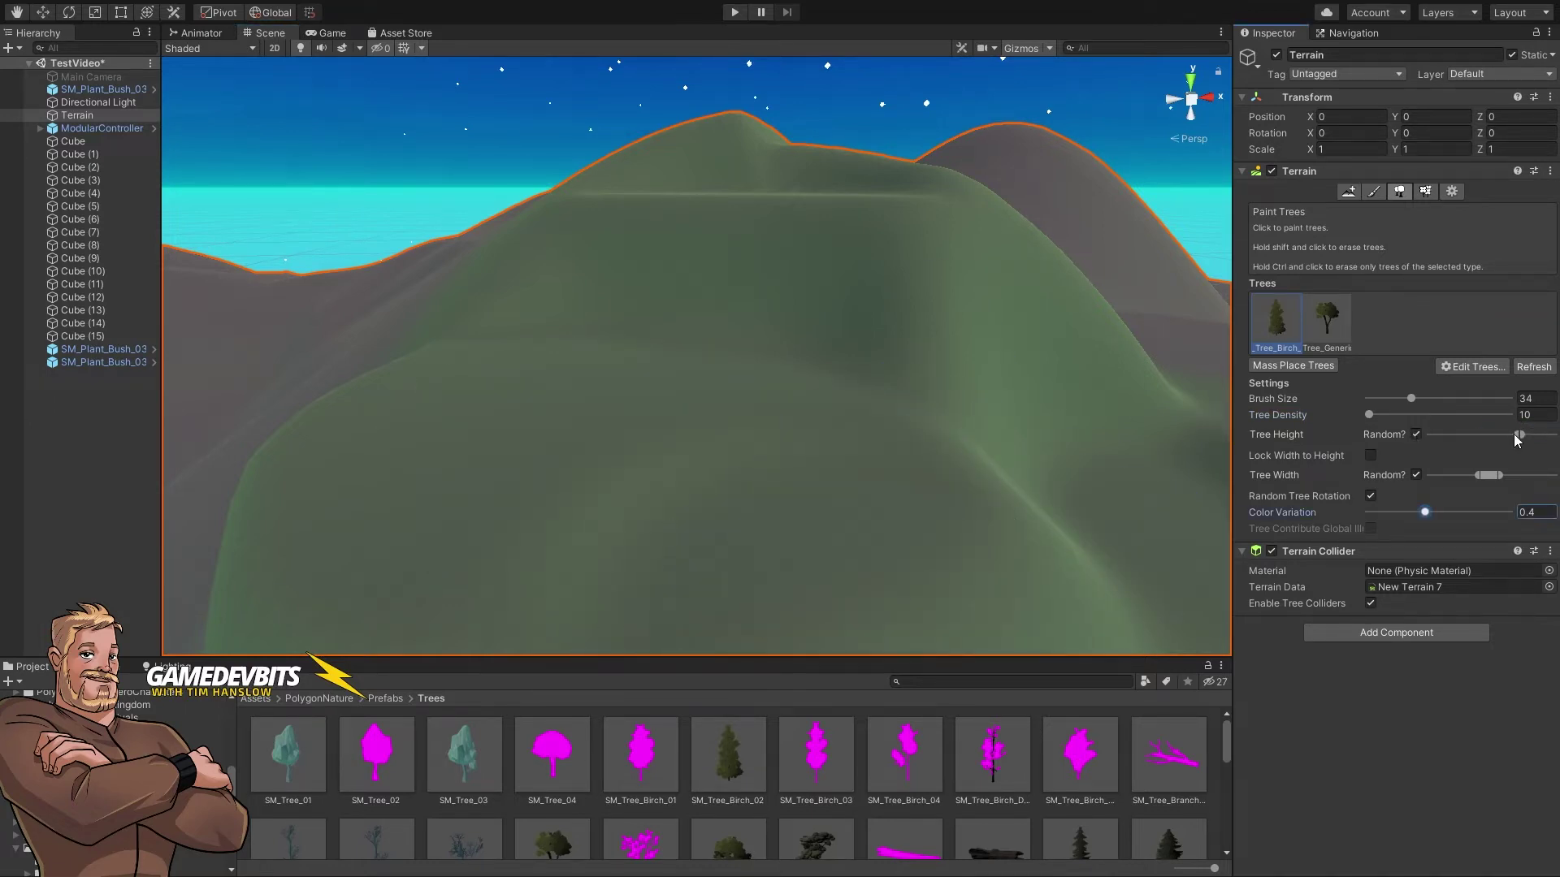
pyautogui.moveTo(1516, 440); pyautogui.dragTo(1478, 449)
pyautogui.click(1416, 434)
pyautogui.moveTo(1477, 439); pyautogui.dragTo(1508, 434)
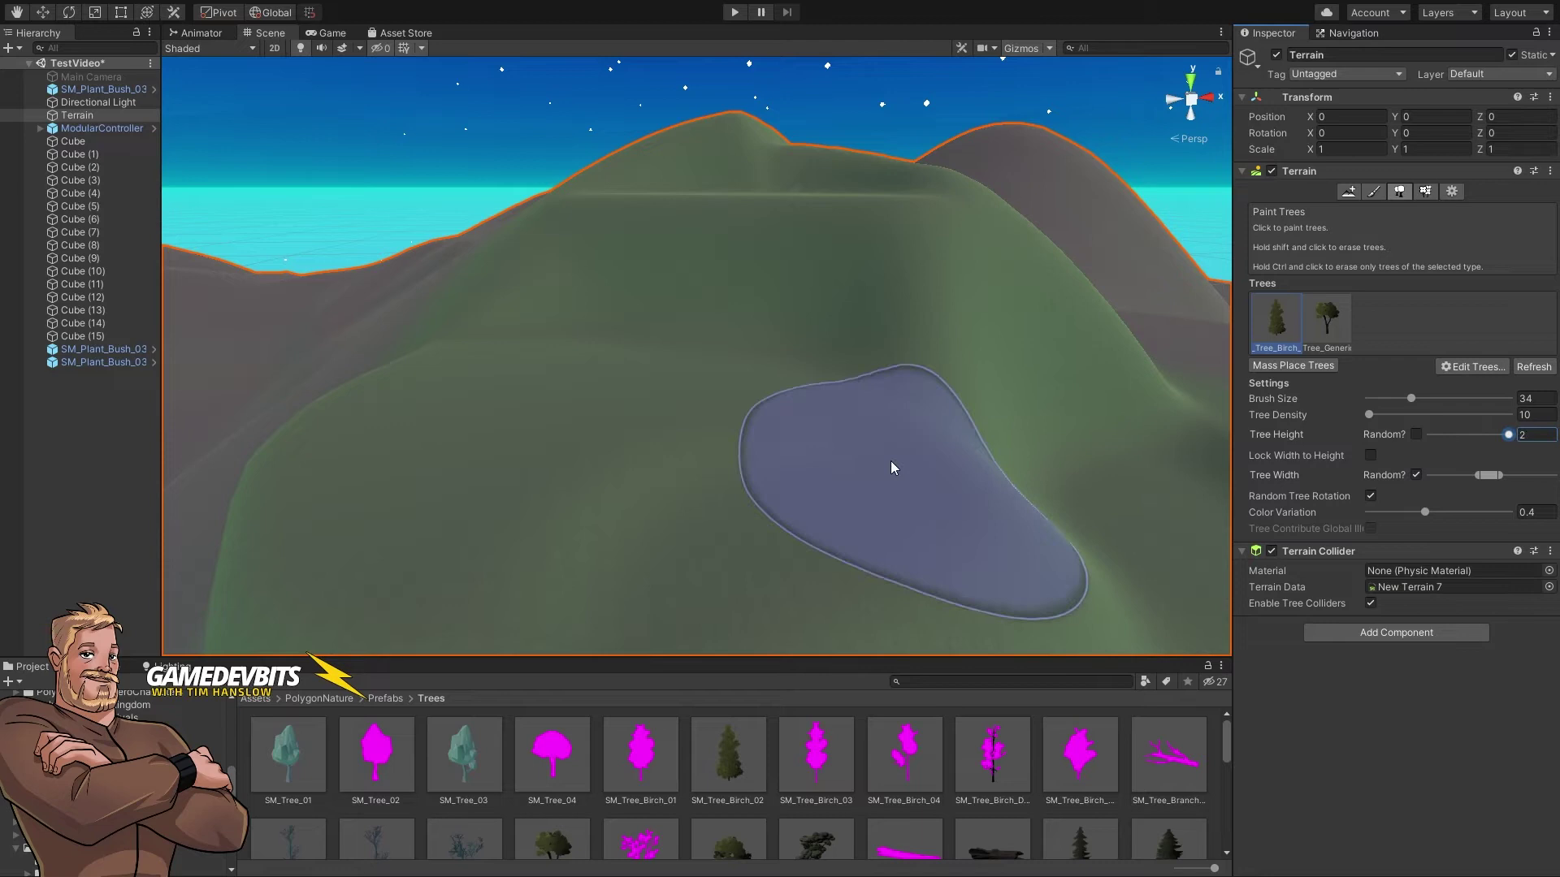
pyautogui.moveTo(675, 466); pyautogui.dragTo(927, 608)
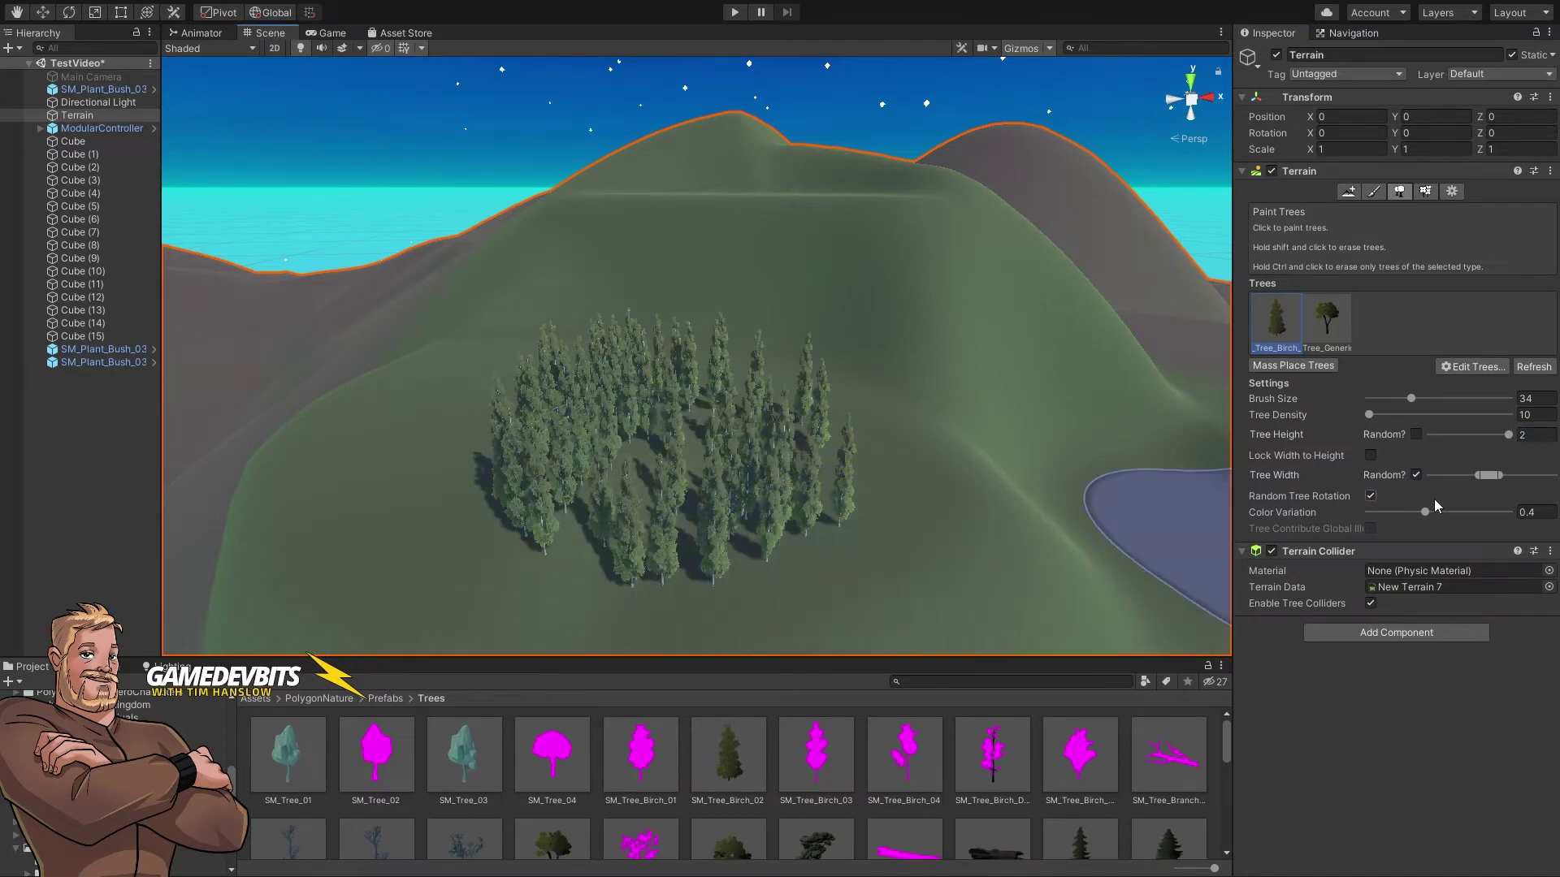
pyautogui.hotkey('ctrl', 'z')
# Step: Paint tiny trees at fixed height 0.01, then undo them
pyautogui.moveTo(1509, 434); pyautogui.dragTo(1360, 439)
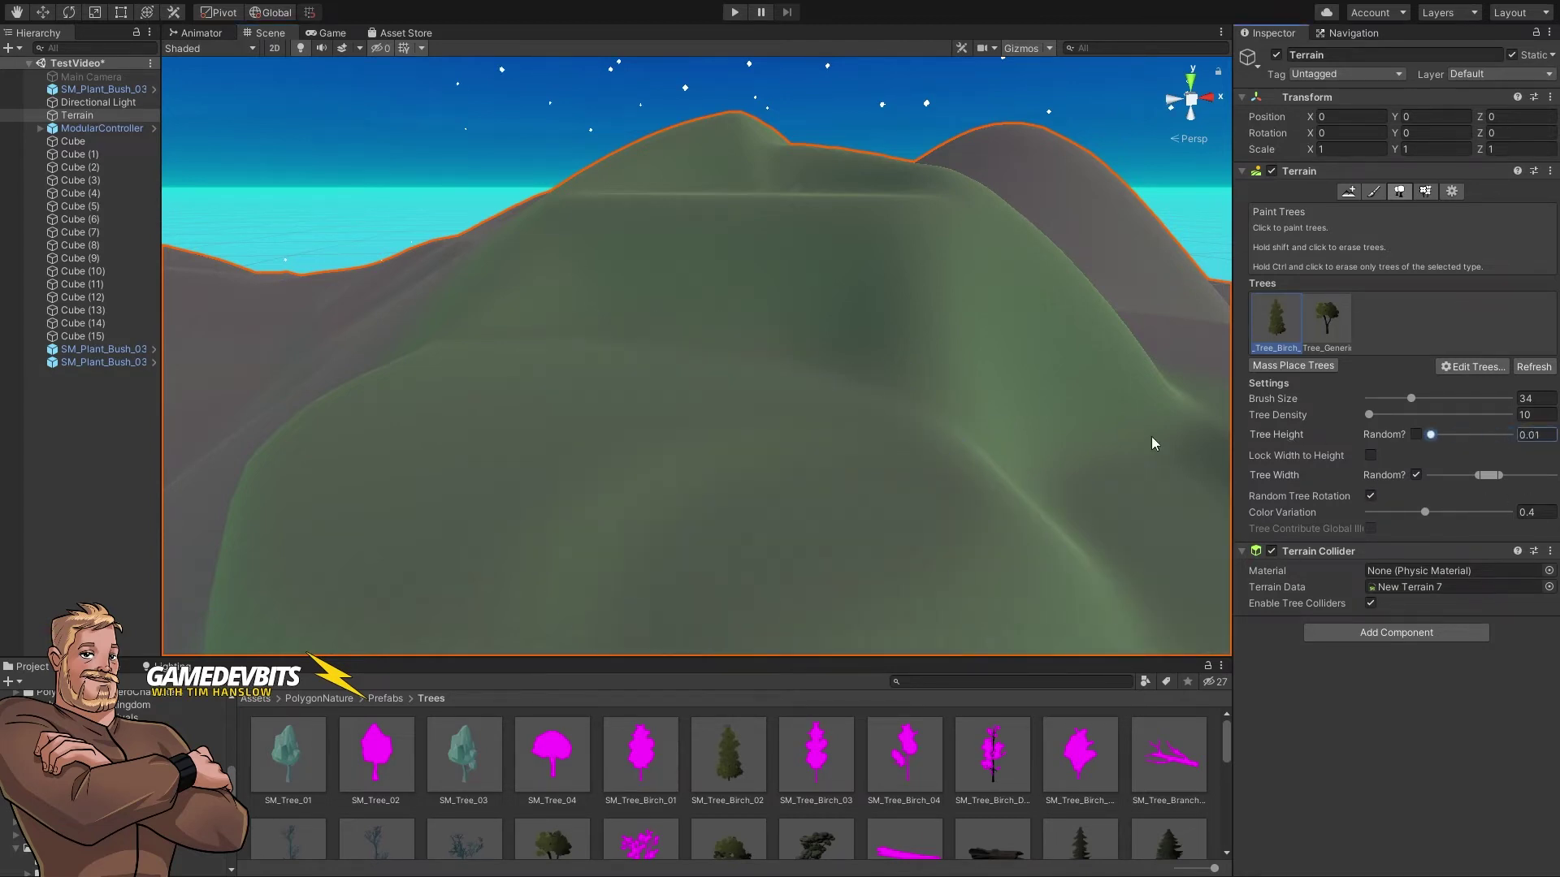
pyautogui.moveTo(593, 427)
pyautogui.mouseDown()
pyautogui.moveTo(811, 546)
pyautogui.moveTo(934, 573)
pyautogui.mouseUp()
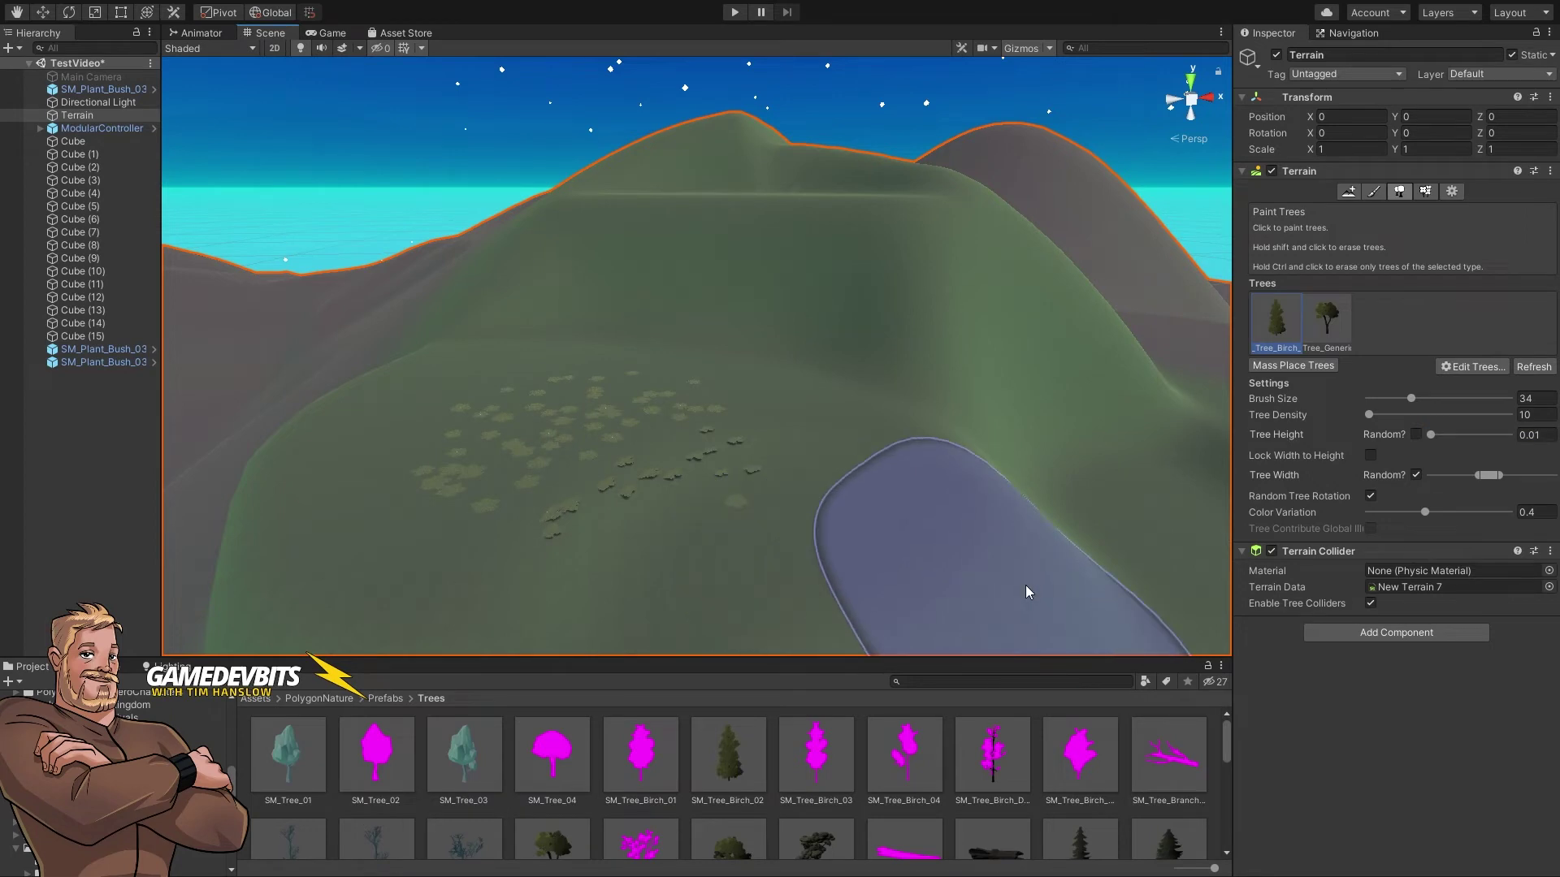
pyautogui.hotkey('ctrl', 'z')
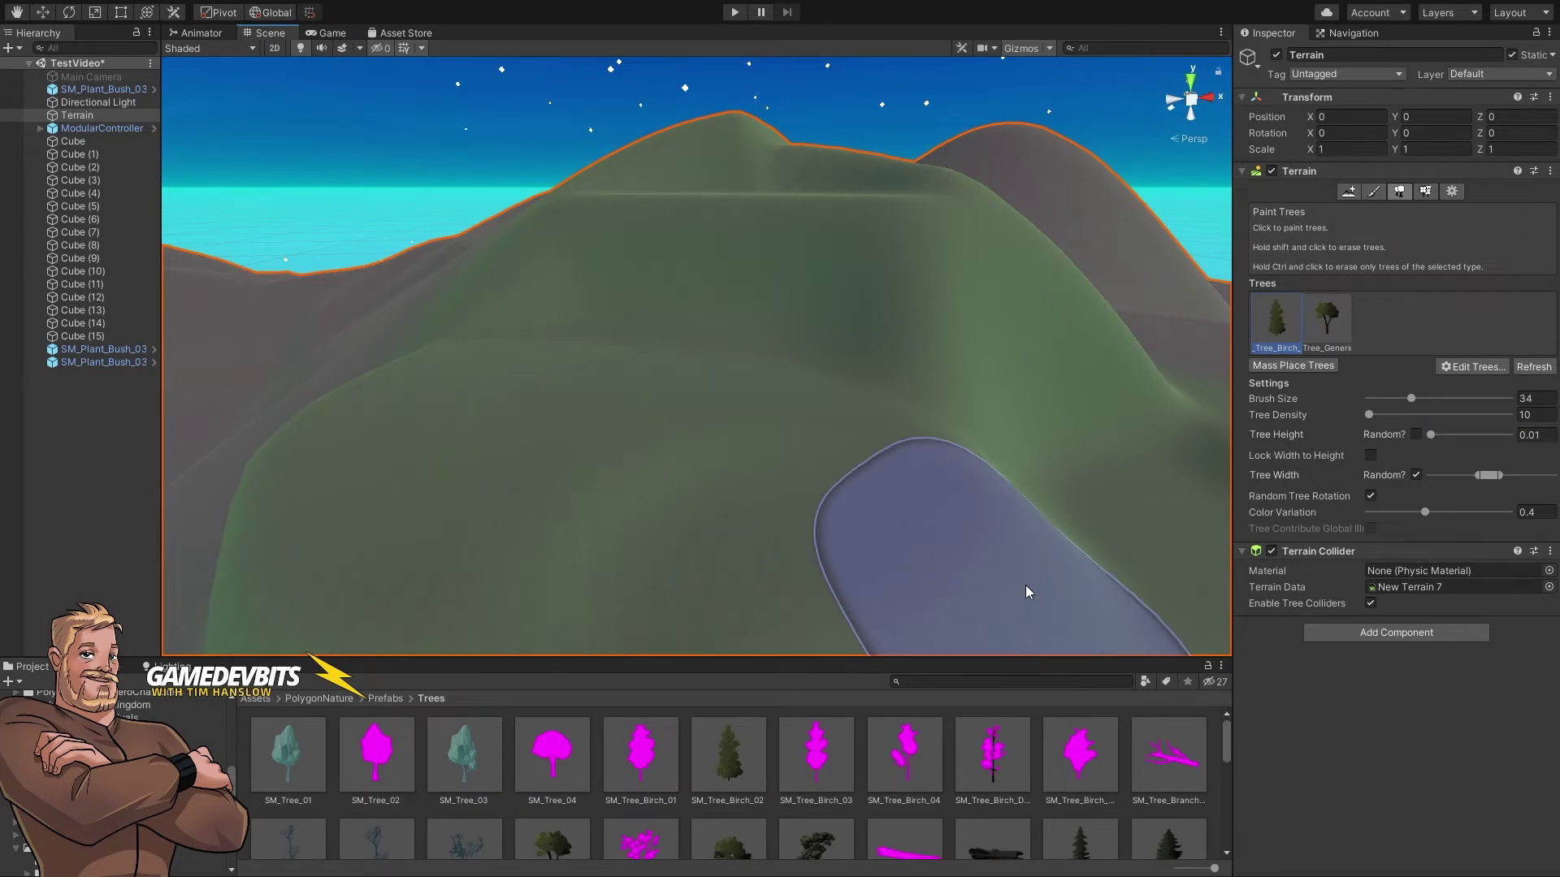
# Step: Re-enable random tree height with a wider upper range and paint birches across the left slope
pyautogui.click(1416, 435)
pyautogui.moveTo(1437, 436); pyautogui.dragTo(1476, 436)
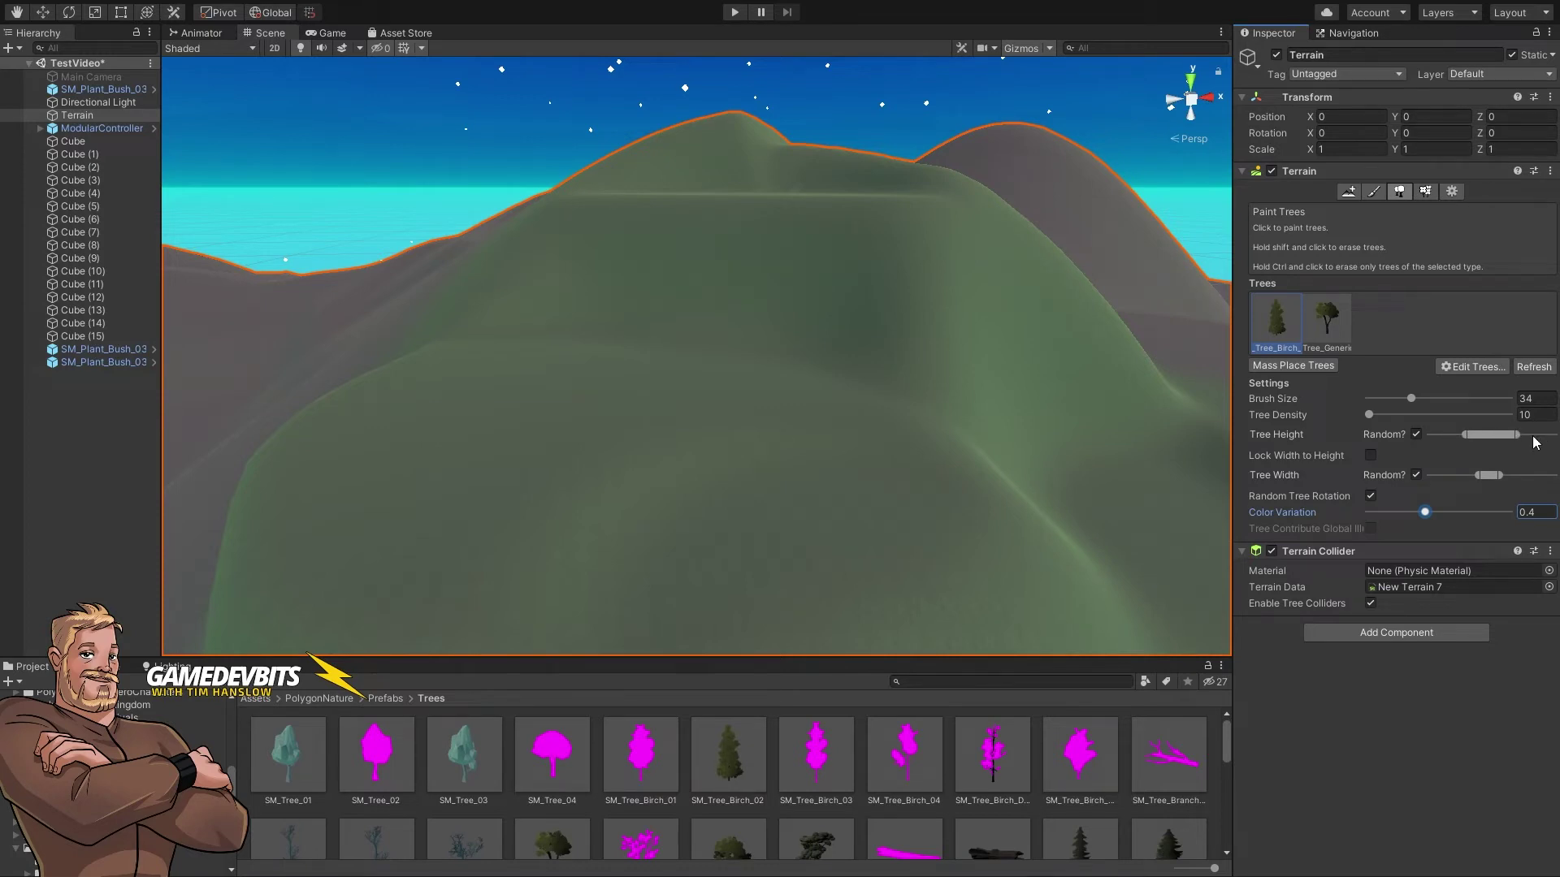
pyautogui.moveTo(620, 477); pyautogui.dragTo(754, 490)
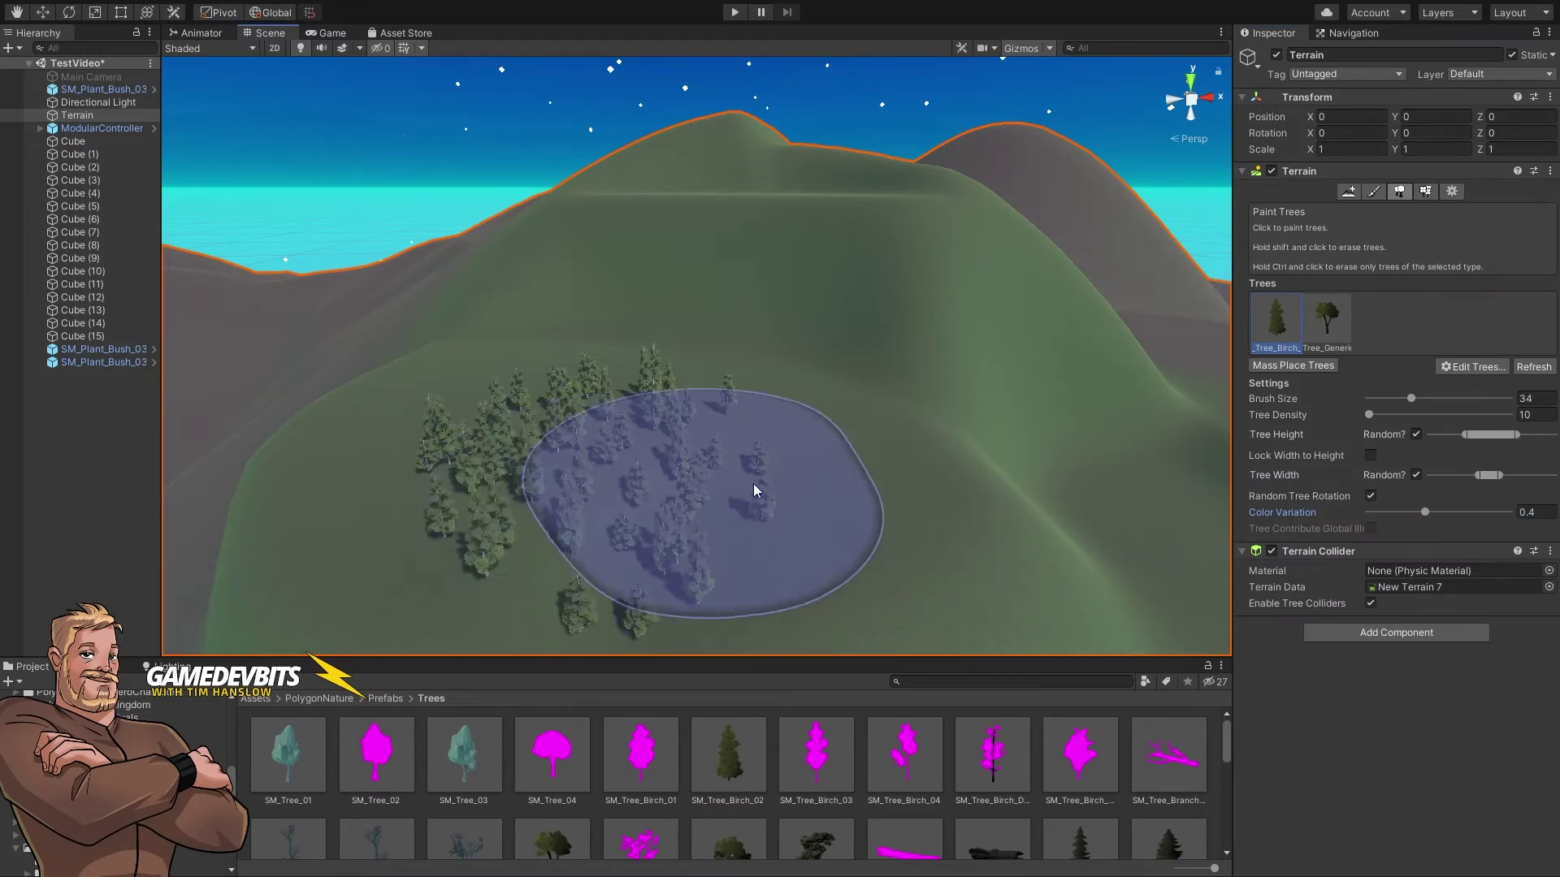
pyautogui.moveTo(929, 508)
pyautogui.mouseDown(button='right')
pyautogui.moveTo(912, 498)
pyautogui.moveTo(954, 422)
pyautogui.moveTo(612, 423)
pyautogui.mouseUp(button='right')
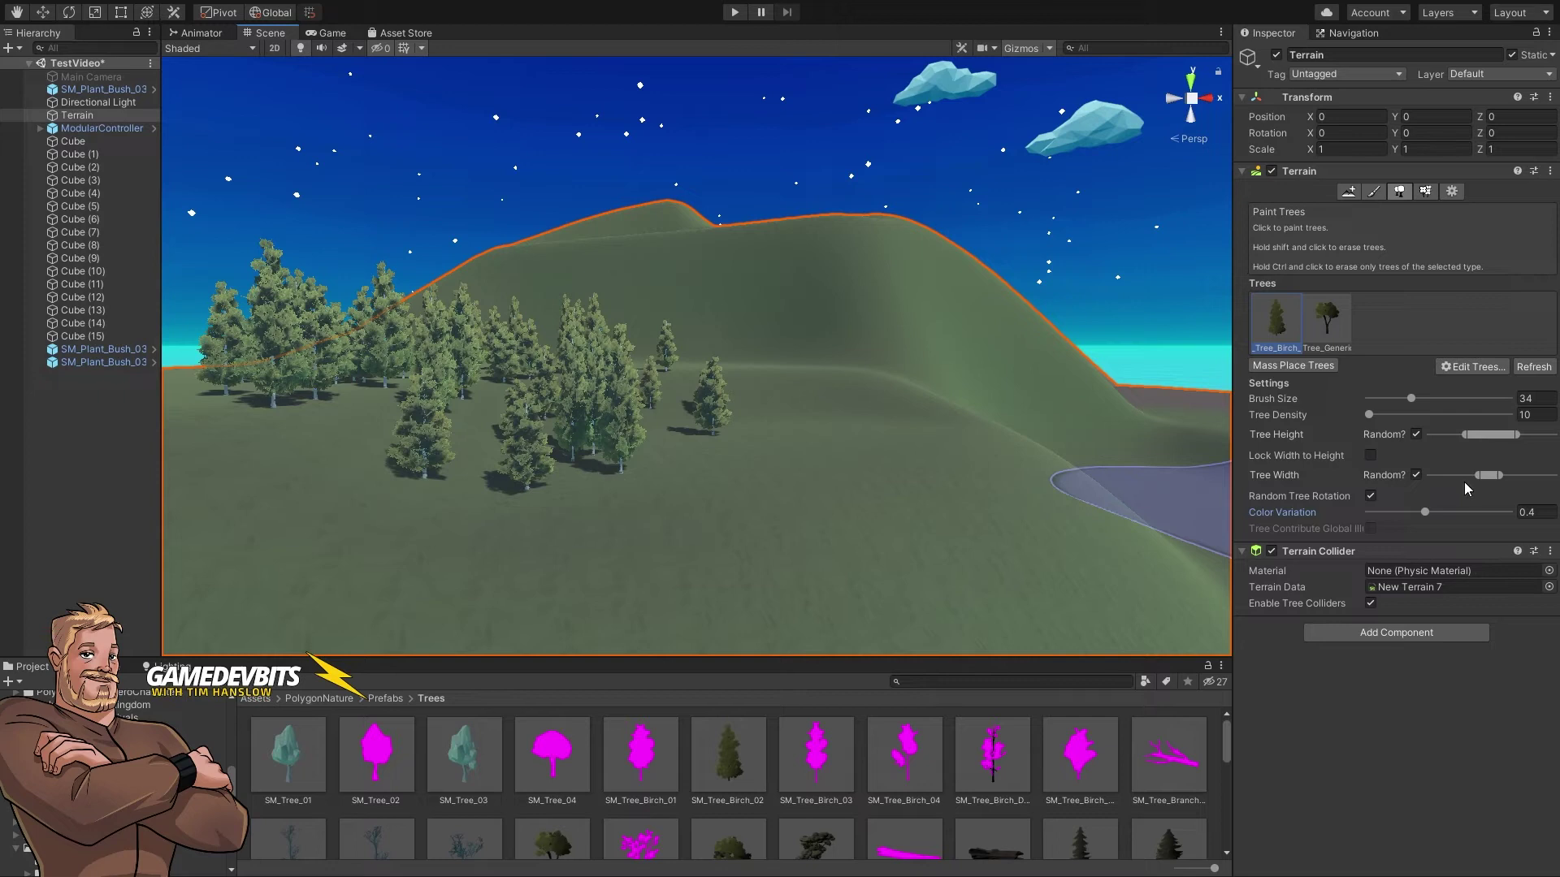
# Step: Adjust the random tree width range, toggling Lock Width to Height on and back off
pyautogui.moveTo(1477, 476); pyautogui.dragTo(1459, 477)
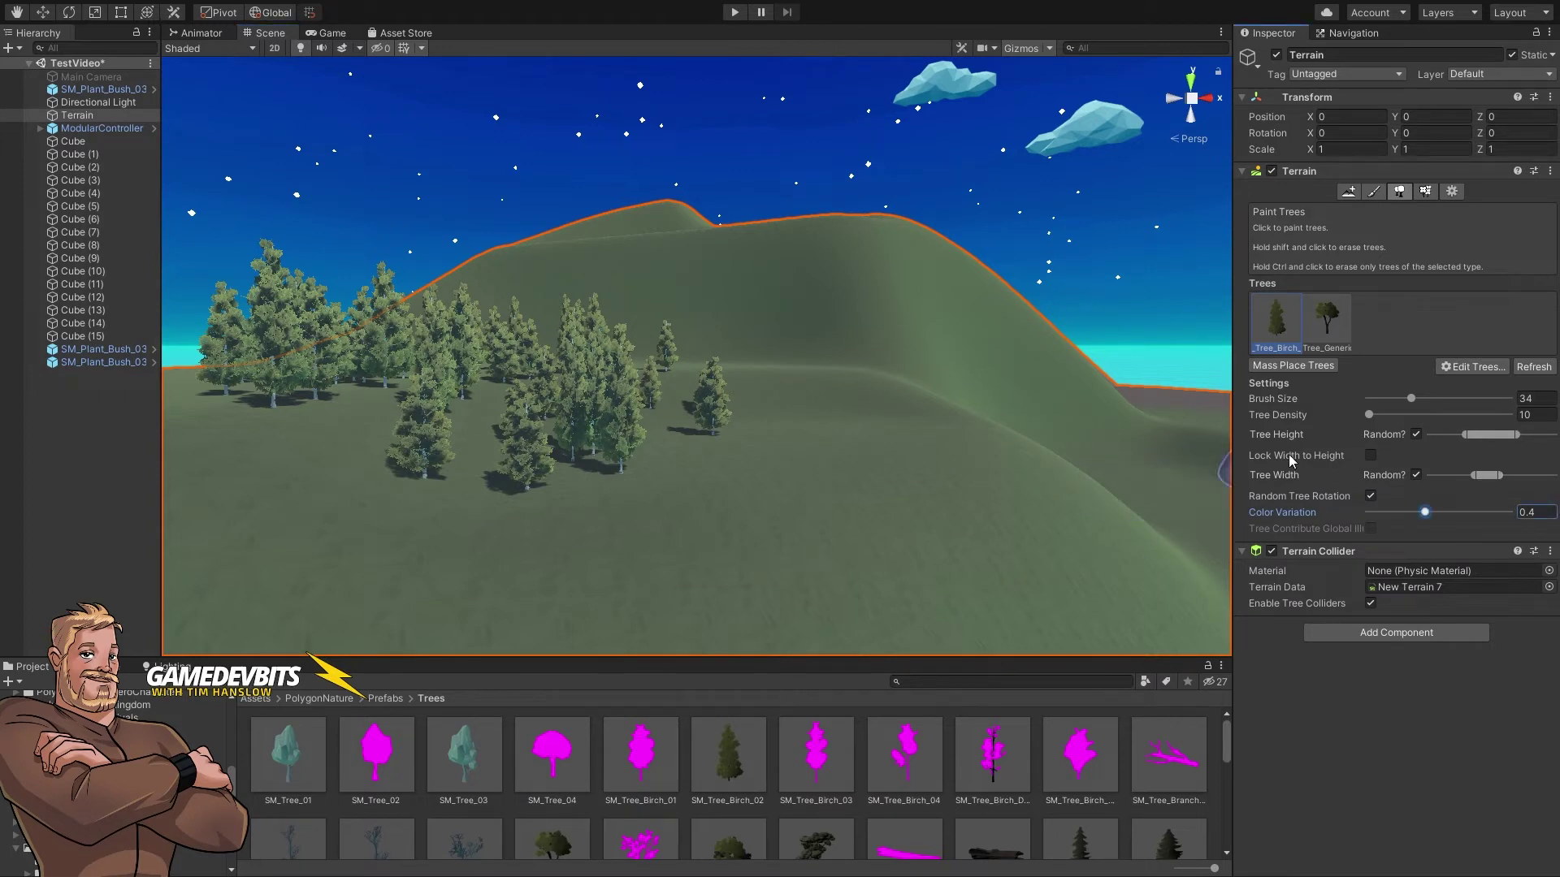
pyautogui.click(1370, 456)
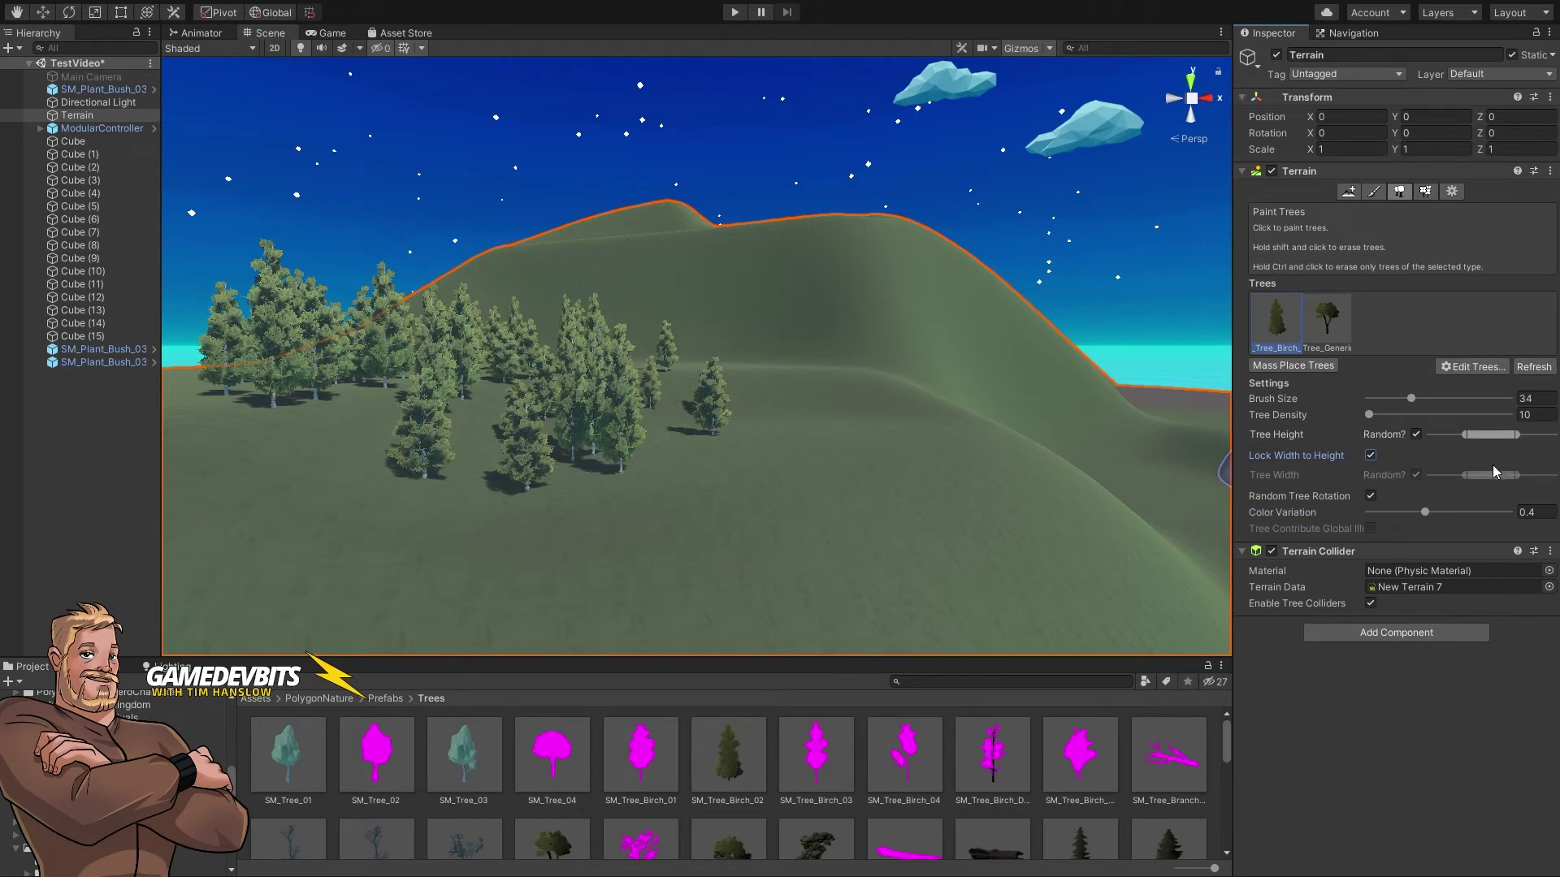
pyautogui.click(1371, 457)
pyautogui.moveTo(1518, 476); pyautogui.dragTo(1482, 479)
# Step: Paint a dense patch and erase most of it, then test a wider width range and undo
pyautogui.click(782, 416)
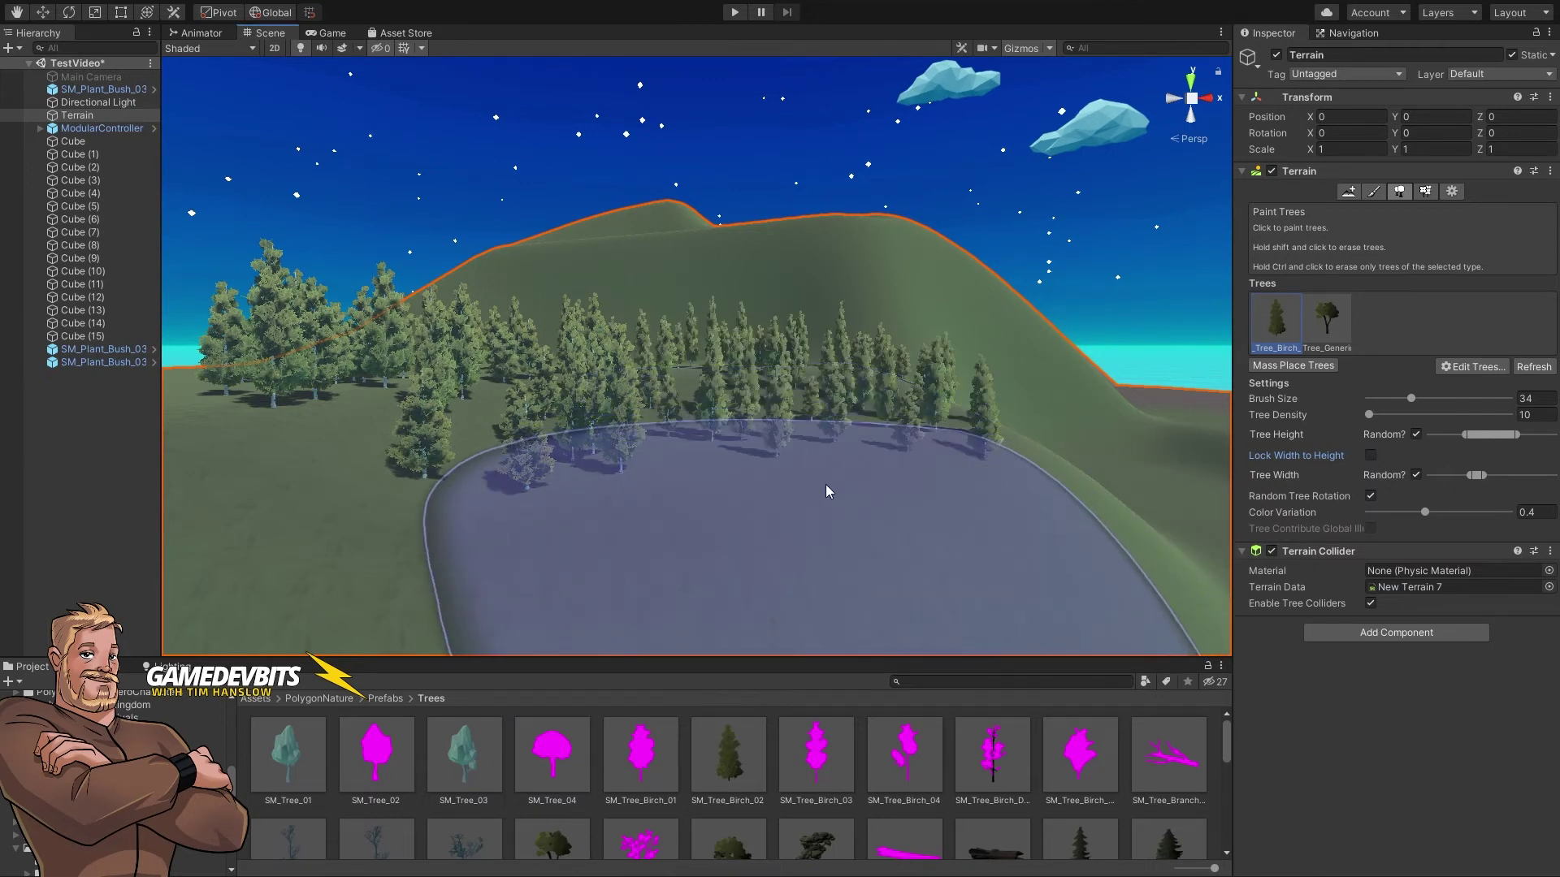
pyautogui.moveTo(825, 484)
pyautogui.keyDown('shift'); pyautogui.mouseDown()
pyautogui.moveTo(697, 430)
pyautogui.moveTo(1007, 471)
pyautogui.mouseUp(); pyautogui.keyUp('shift')
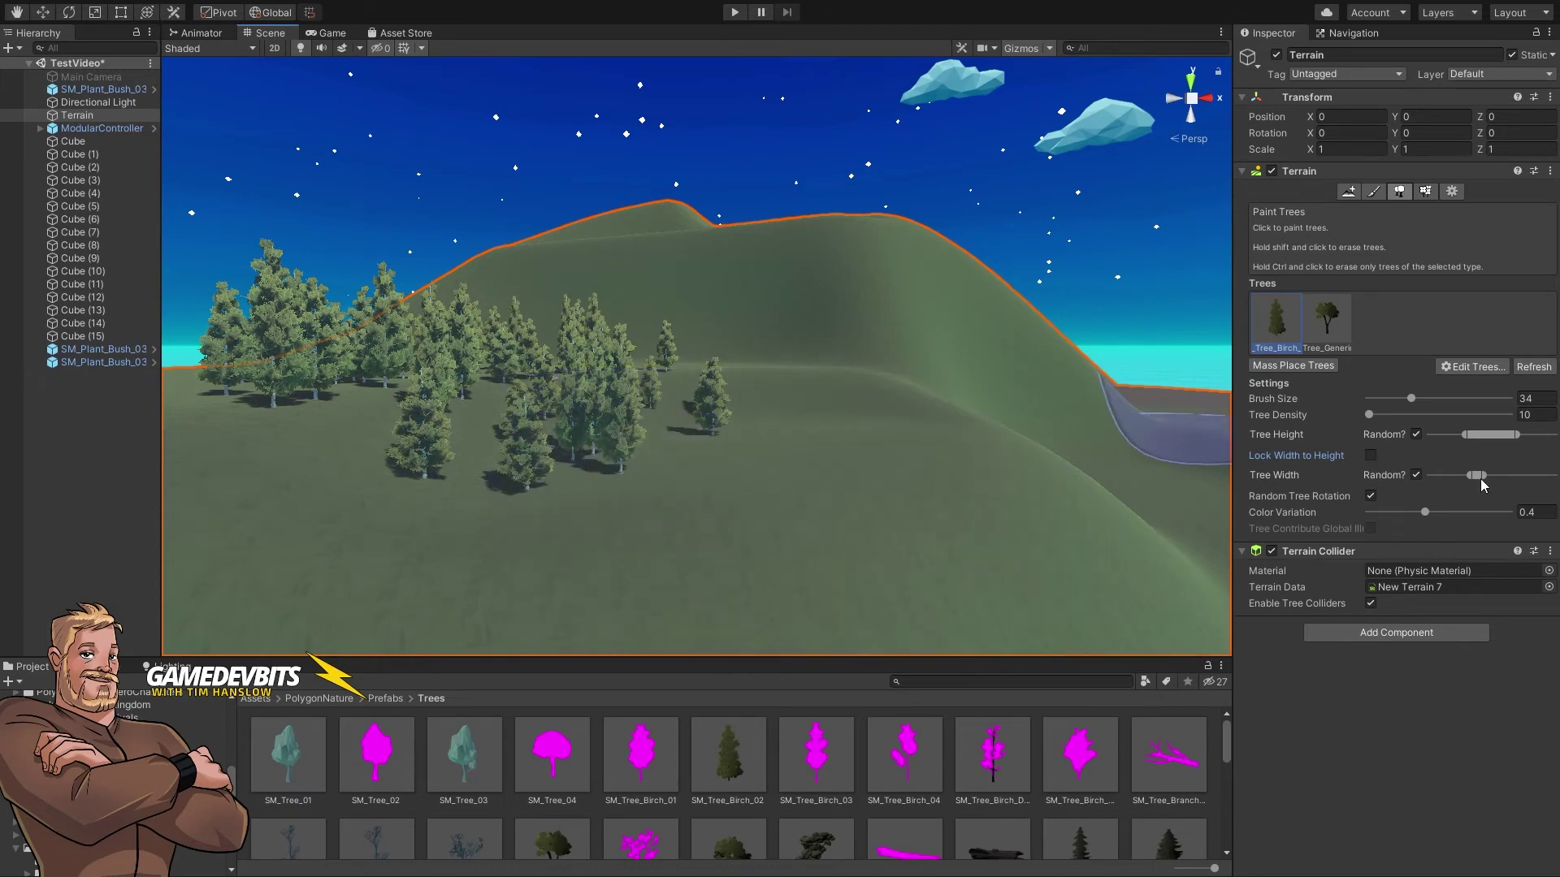
pyautogui.moveTo(1485, 478); pyautogui.dragTo(1517, 471)
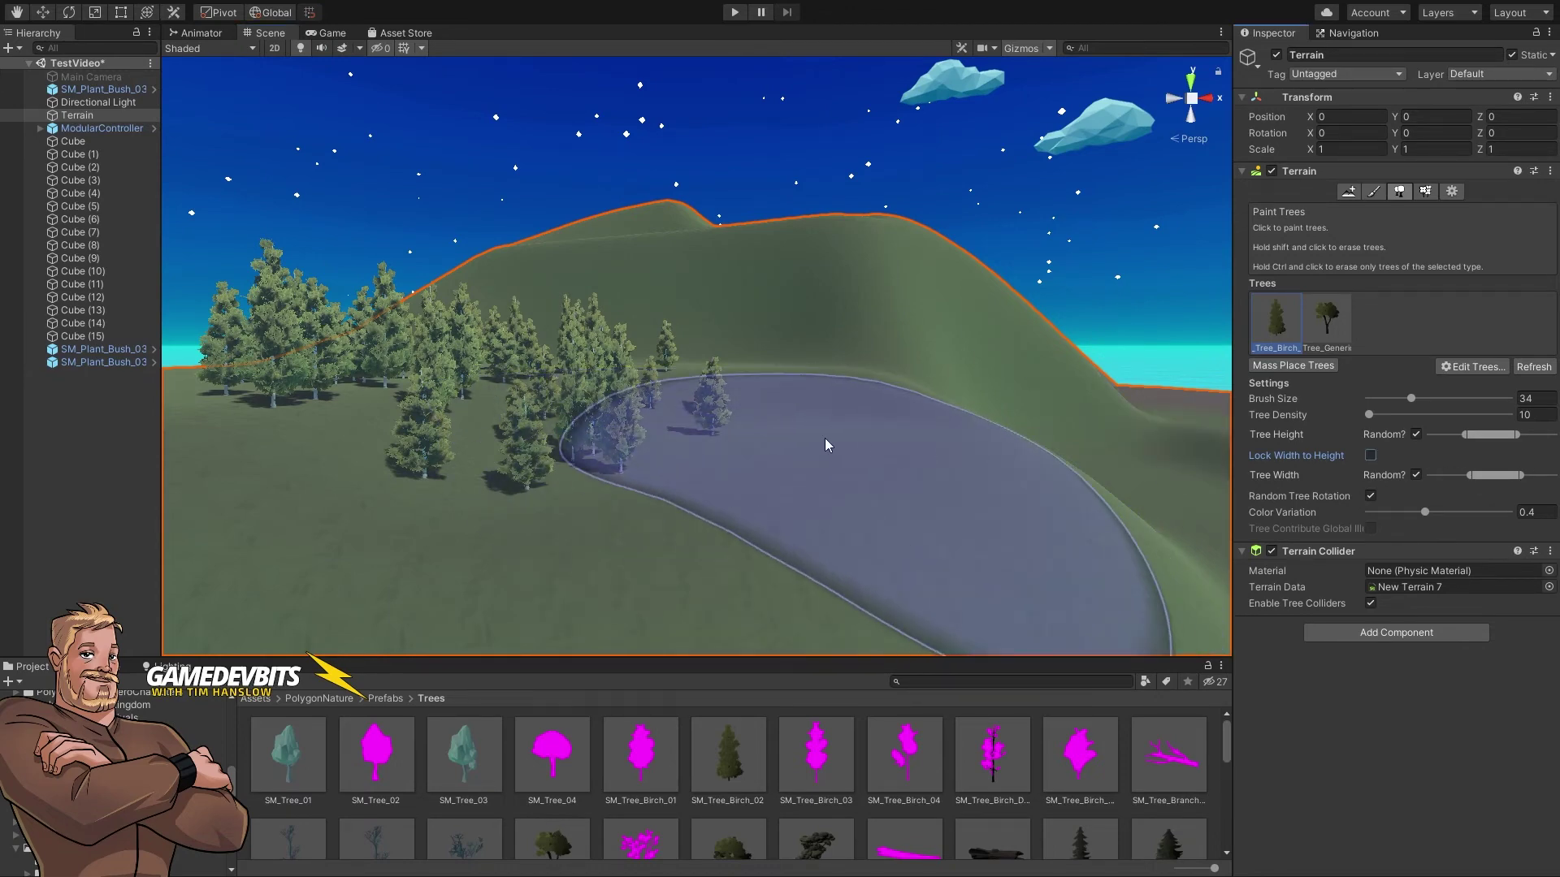
pyautogui.moveTo(825, 437); pyautogui.dragTo(957, 310)
pyautogui.hotkey('ctrl', 'z')
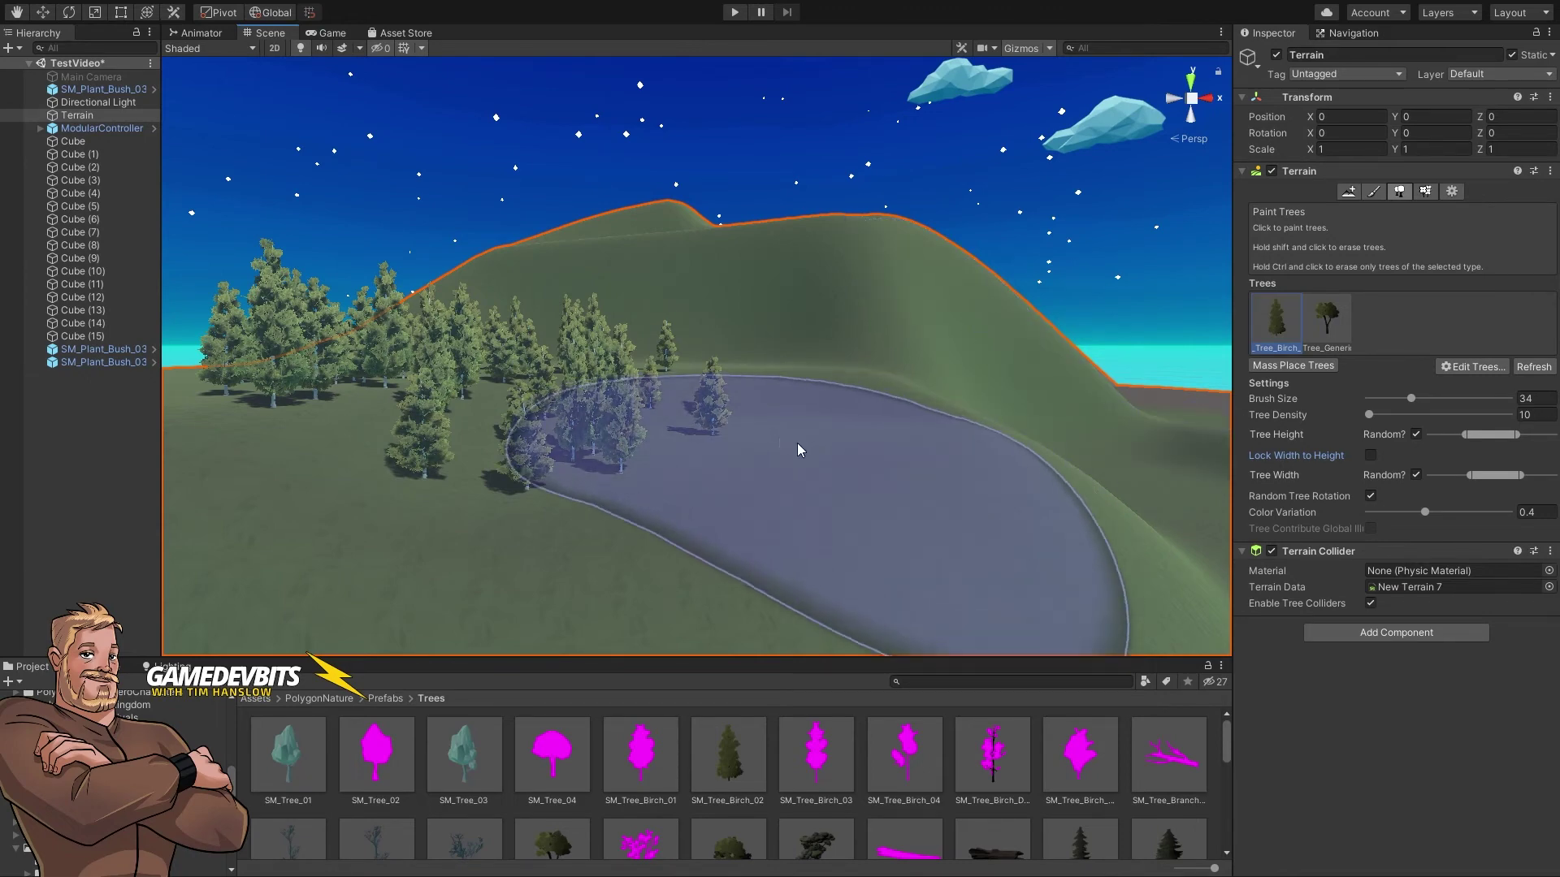
pyautogui.moveTo(799, 446)
pyautogui.keyDown('alt'); pyautogui.mouseDown()
pyautogui.moveTo(641, 494)
pyautogui.moveTo(724, 509)
pyautogui.moveTo(674, 512)
pyautogui.mouseUp(); pyautogui.keyUp('alt')
# Step: Select the generic tree, maximize the height range, lock width to height, and paint the upper slope
pyautogui.click(1329, 325)
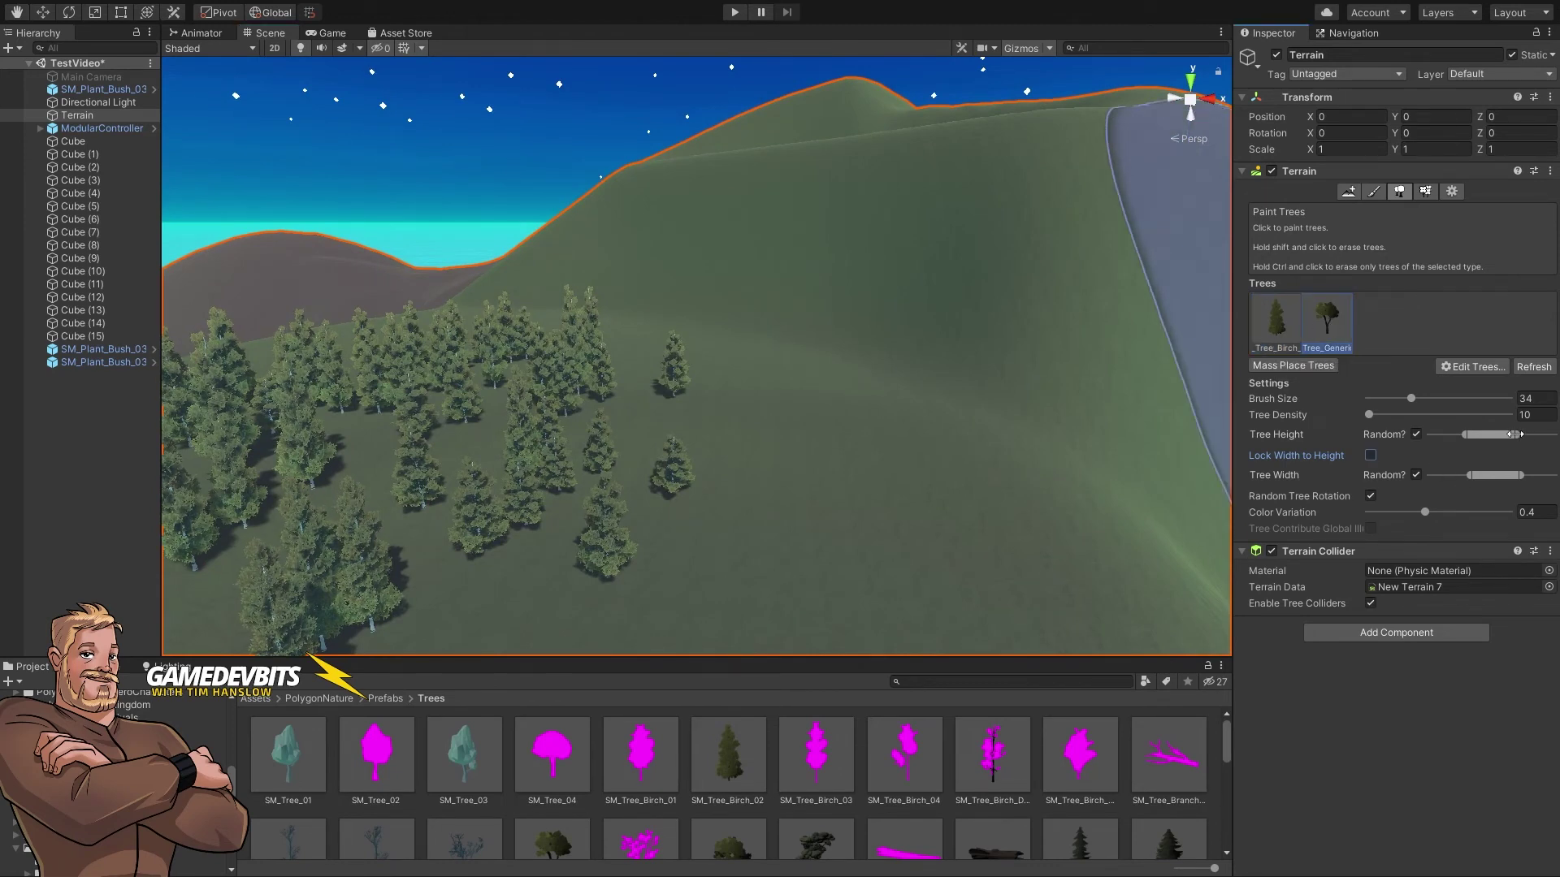
pyautogui.moveTo(1515, 435); pyautogui.dragTo(1393, 432)
pyautogui.click(1371, 456)
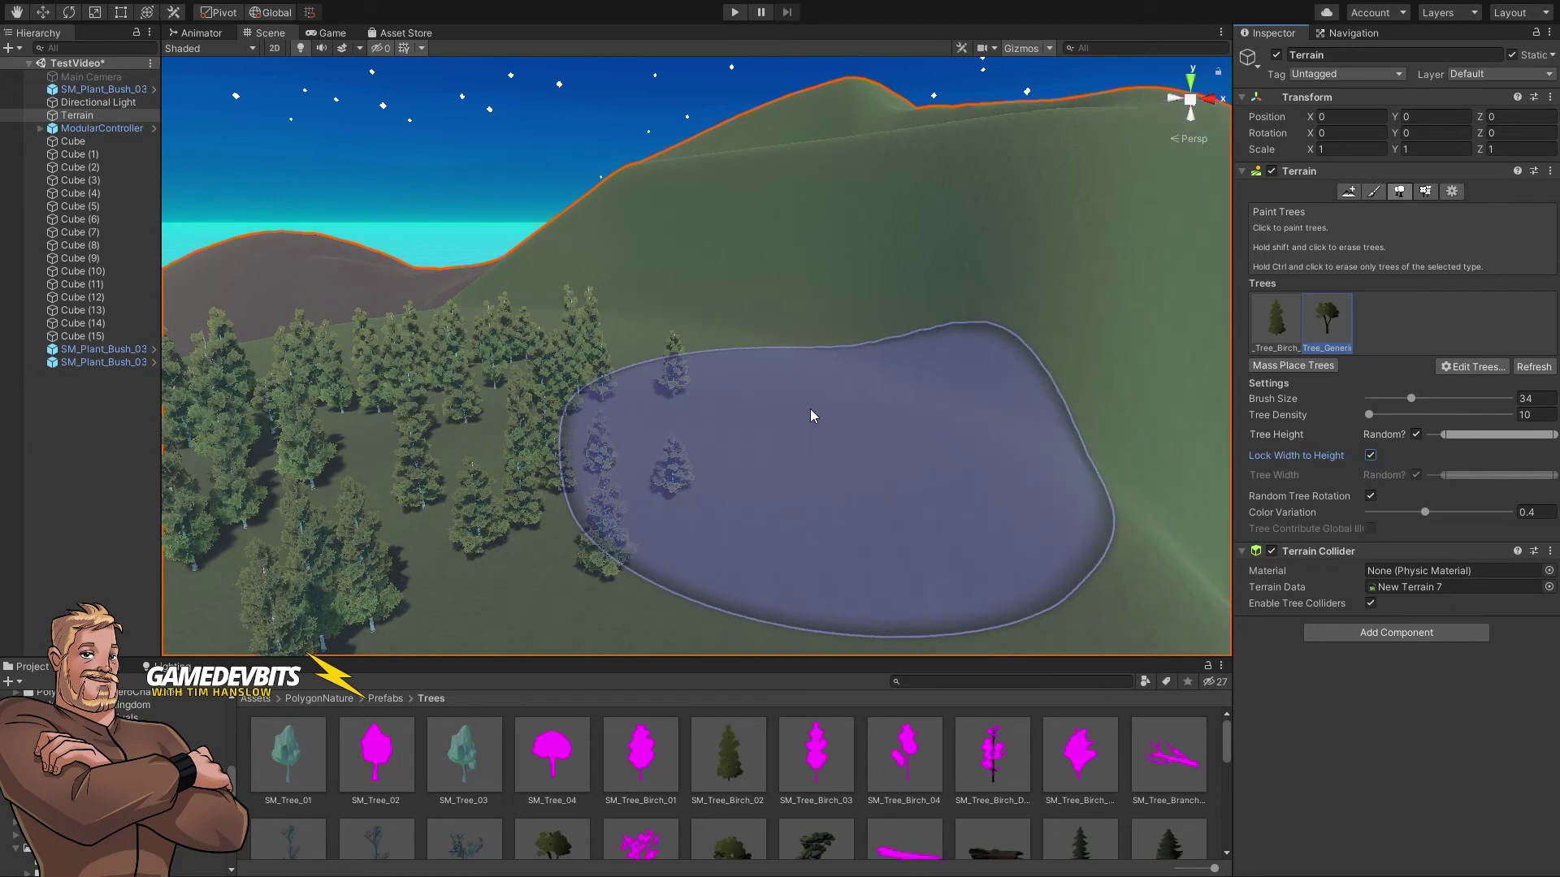
pyautogui.click(810, 408)
pyautogui.press('w')
pyautogui.moveTo(853, 460)
pyautogui.mouseDown(button='right')
pyautogui.moveTo(880, 480)
pyautogui.moveTo(984, 489)
pyautogui.mouseUp(button='right')
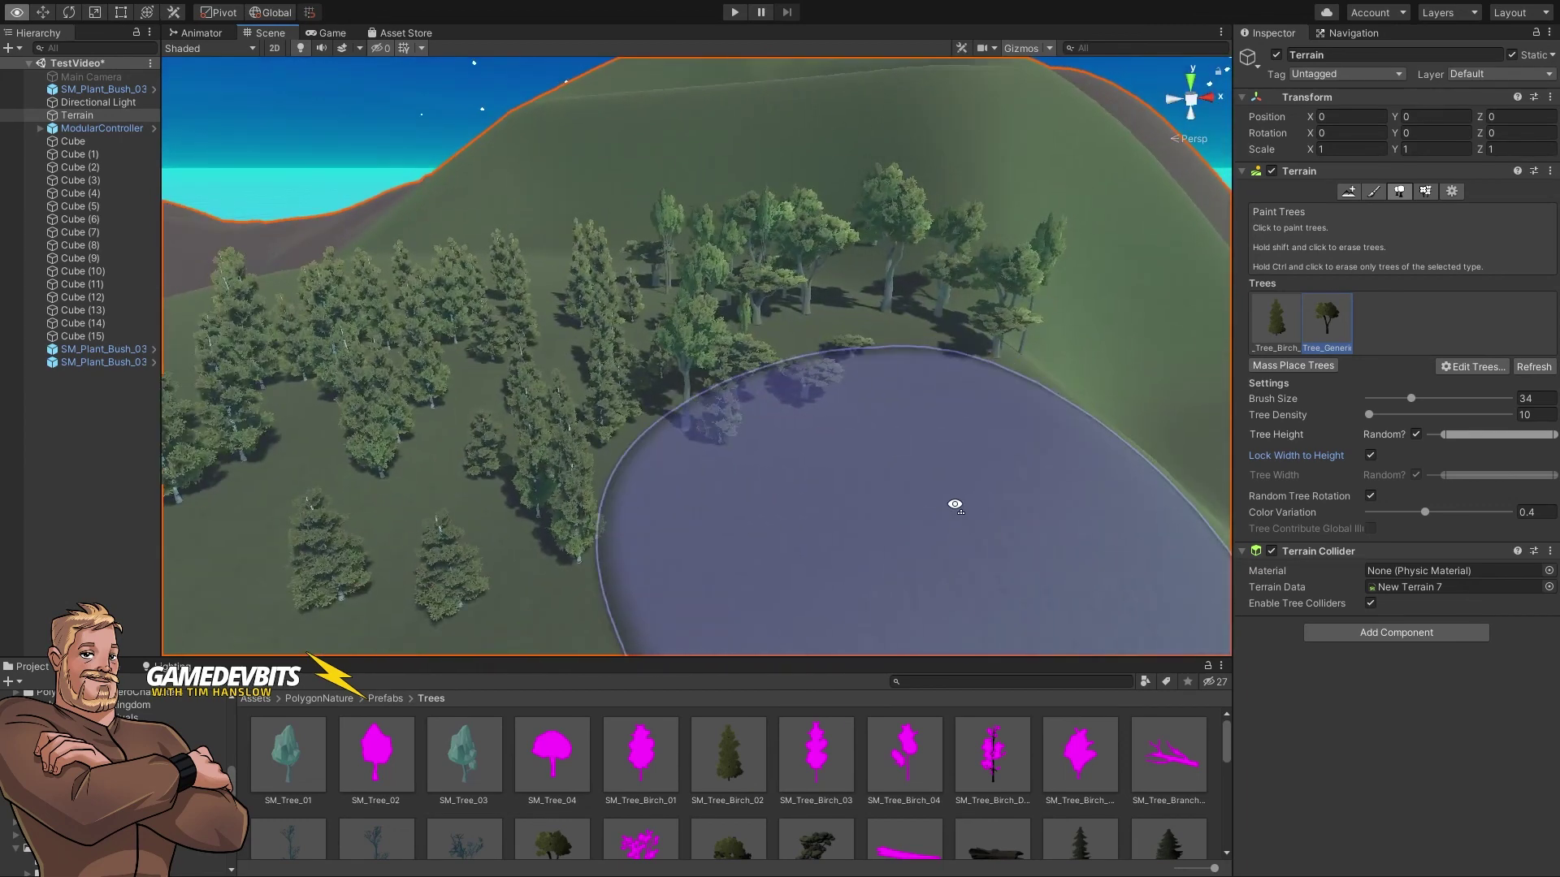
# Step: Orbit to a new angle and erase the birch cluster in the lower middle of the hillside
pyautogui.keyDown('alt'); pyautogui.moveTo(954, 505); pyautogui.dragTo(964, 519); pyautogui.keyUp('alt')
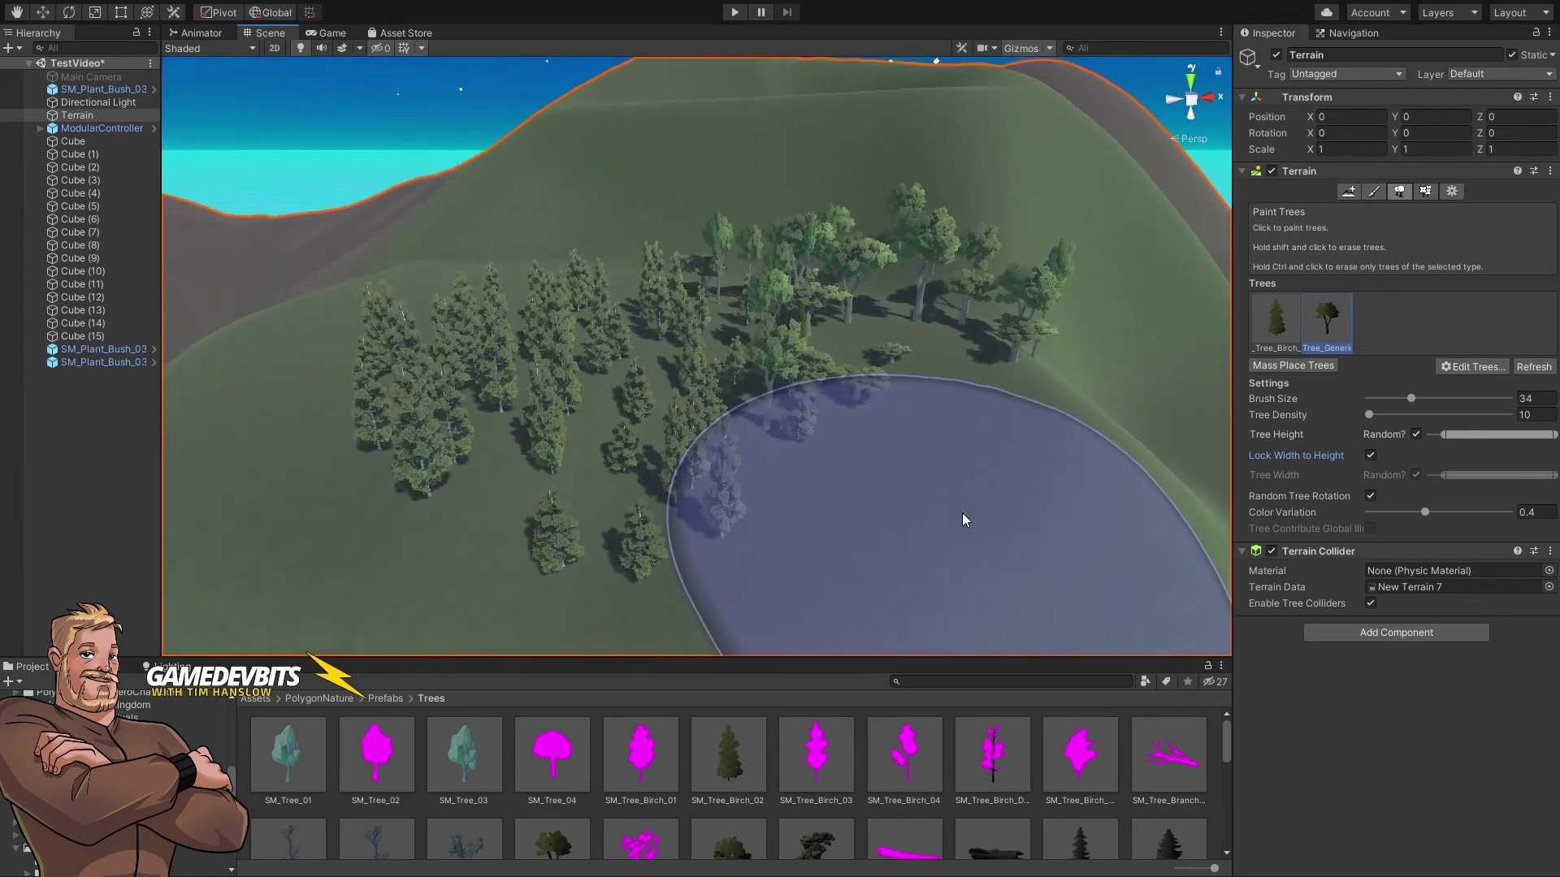
pyautogui.keyDown('shift'); pyautogui.click(728, 455); pyautogui.keyUp('shift')
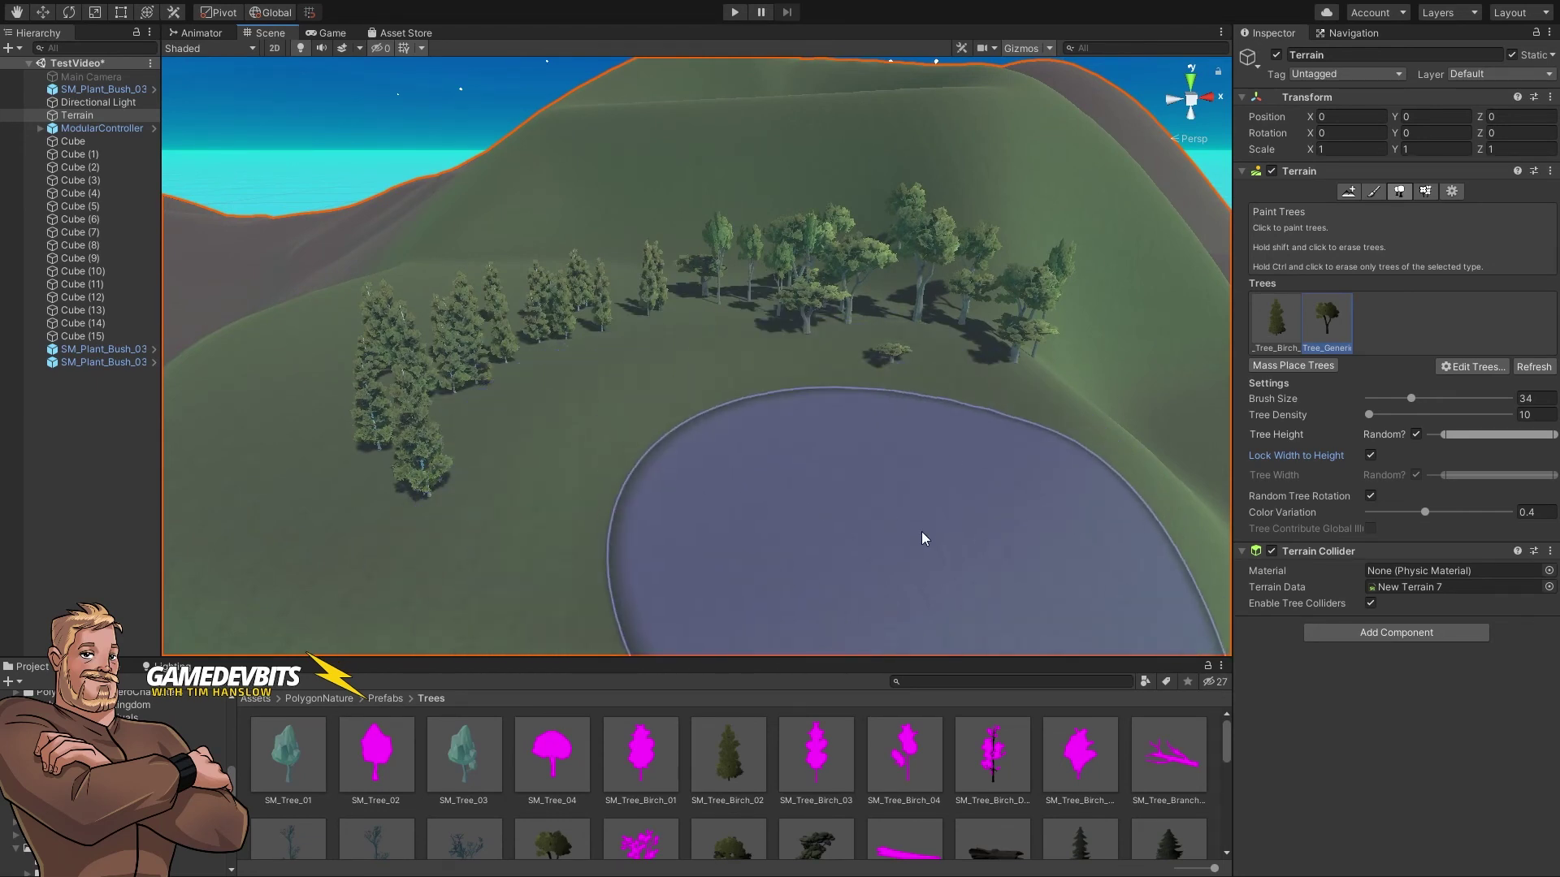